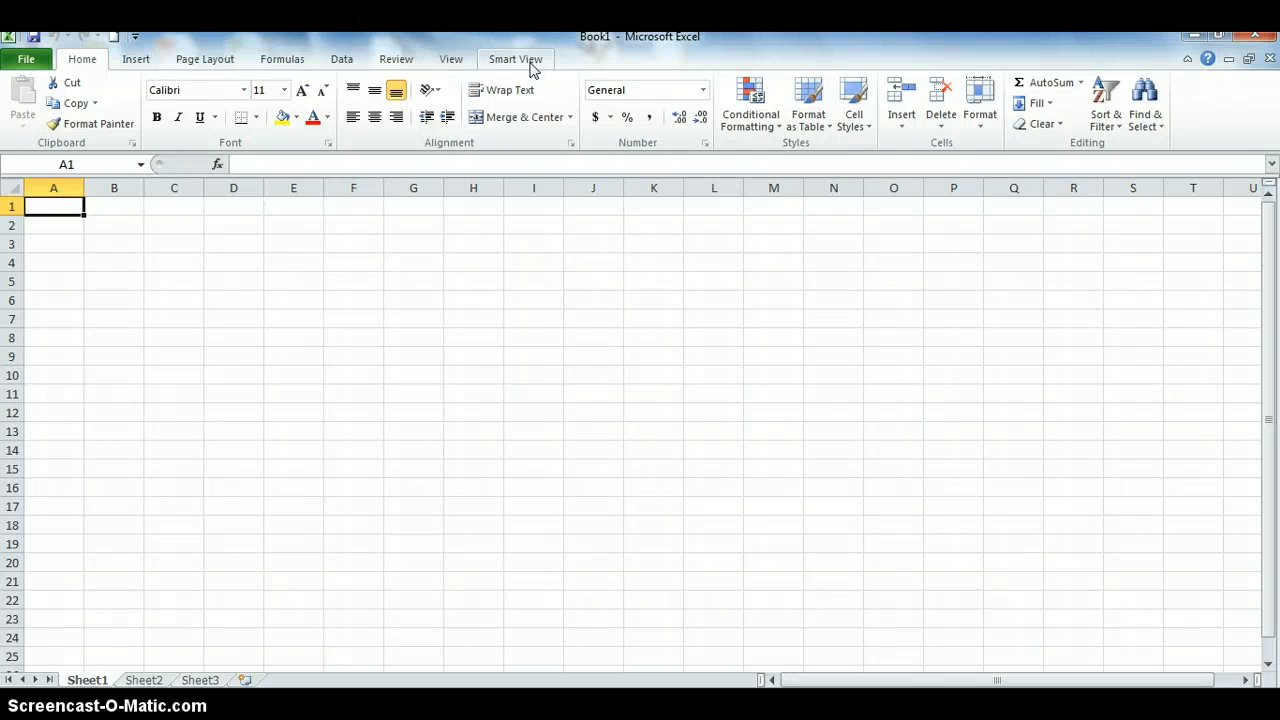
Show the Smart View add-in commands on the ribbon of the blank Book1 workbook
left_click(531, 62)
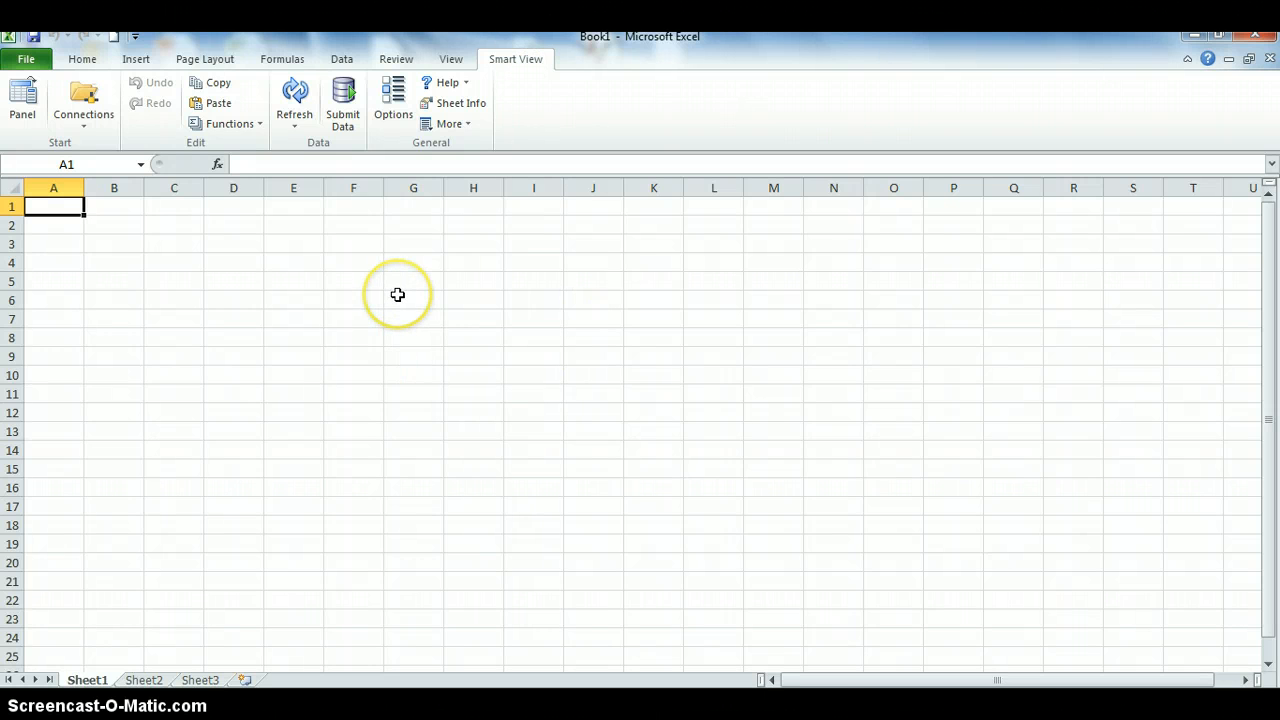
Open Smart View Options at the Member Options page, where Zoom In Level is Next Level
left_click(402, 119)
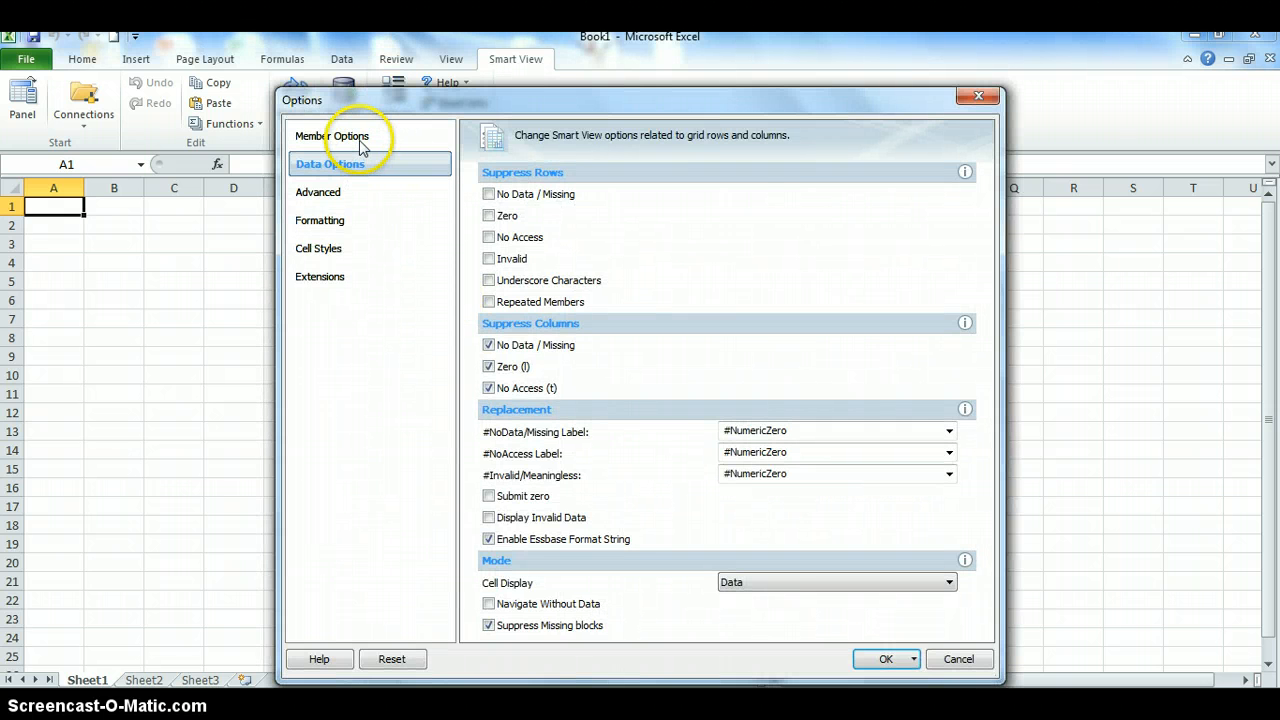
left_click(362, 146)
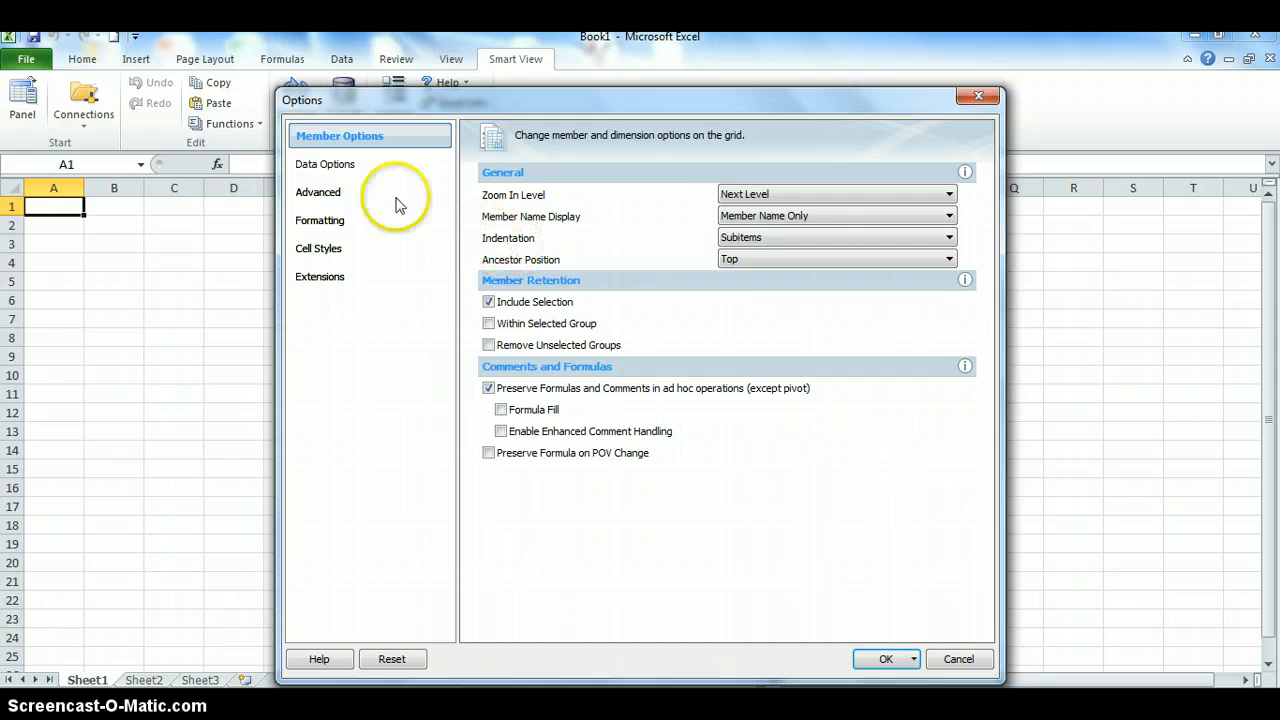
Try #Missing for the #NoData/Missing Label in Data Options, then restore #NumericZero
left_click(310, 168)
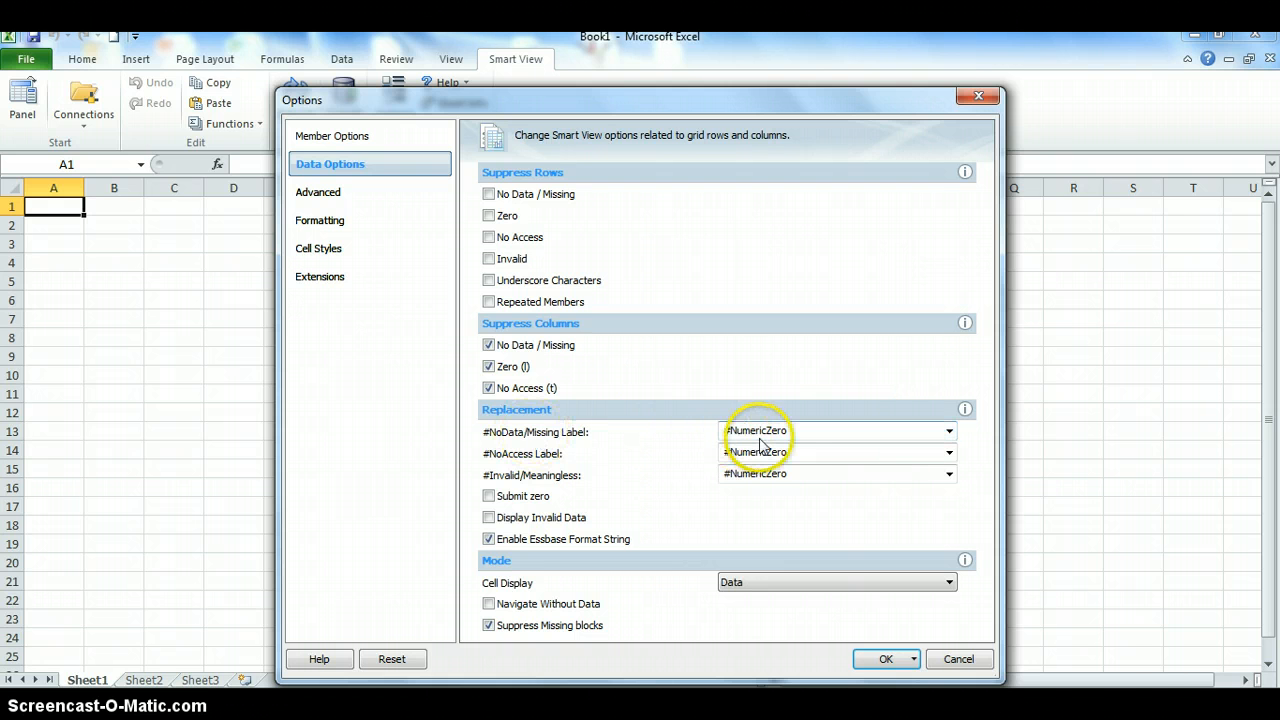
left_click(948, 434)
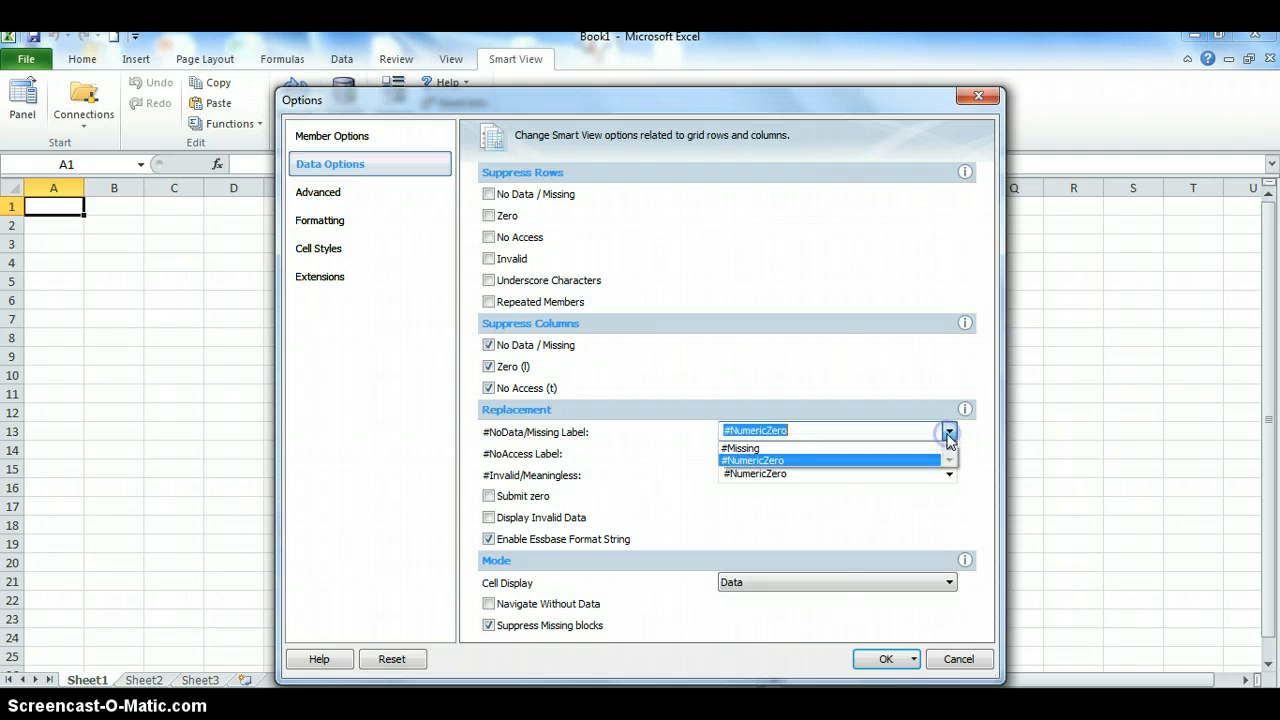
left_click(765, 448)
left_click(947, 432)
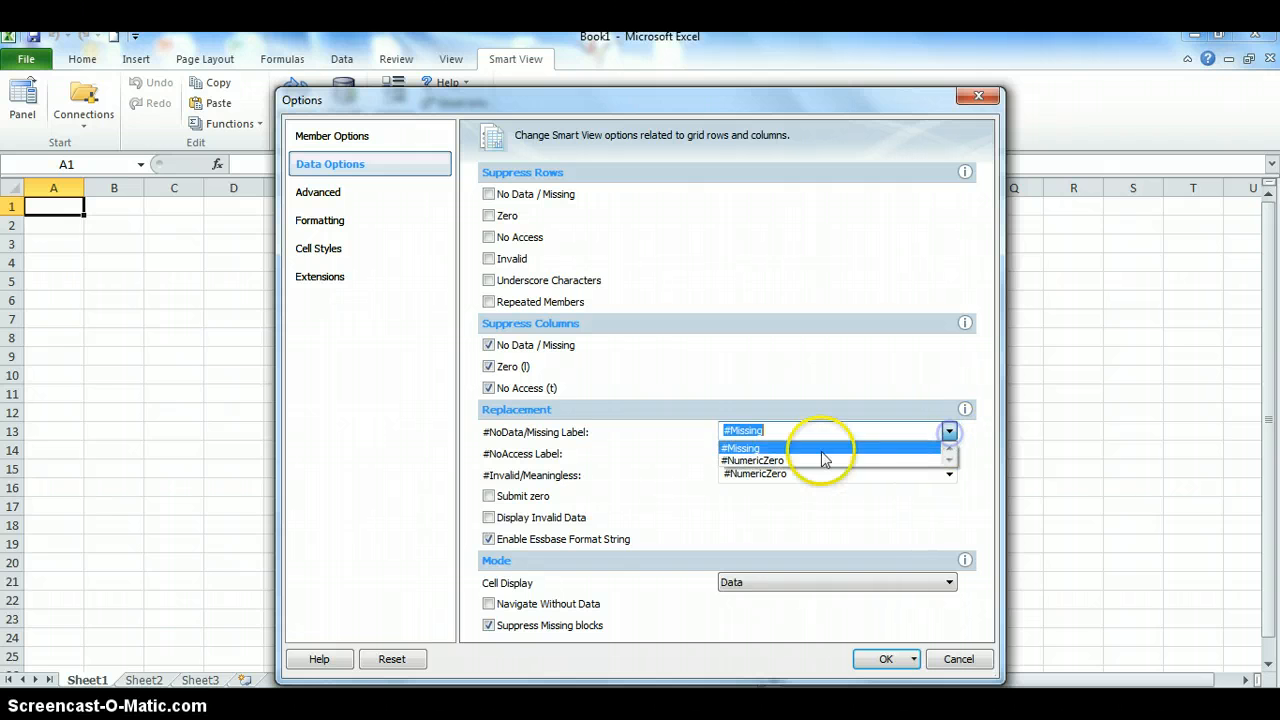
left_click(755, 460)
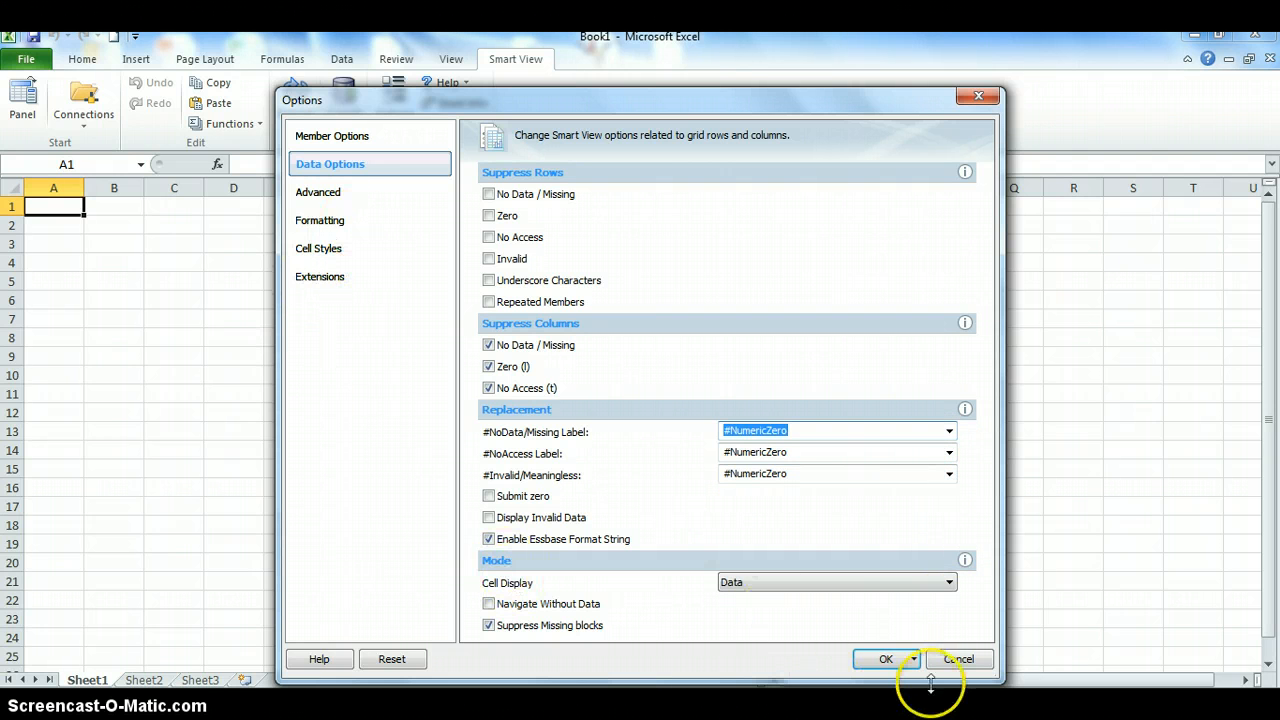
Confirm the Smart View options and reopen them at the Advanced settings page
left_click(888, 659)
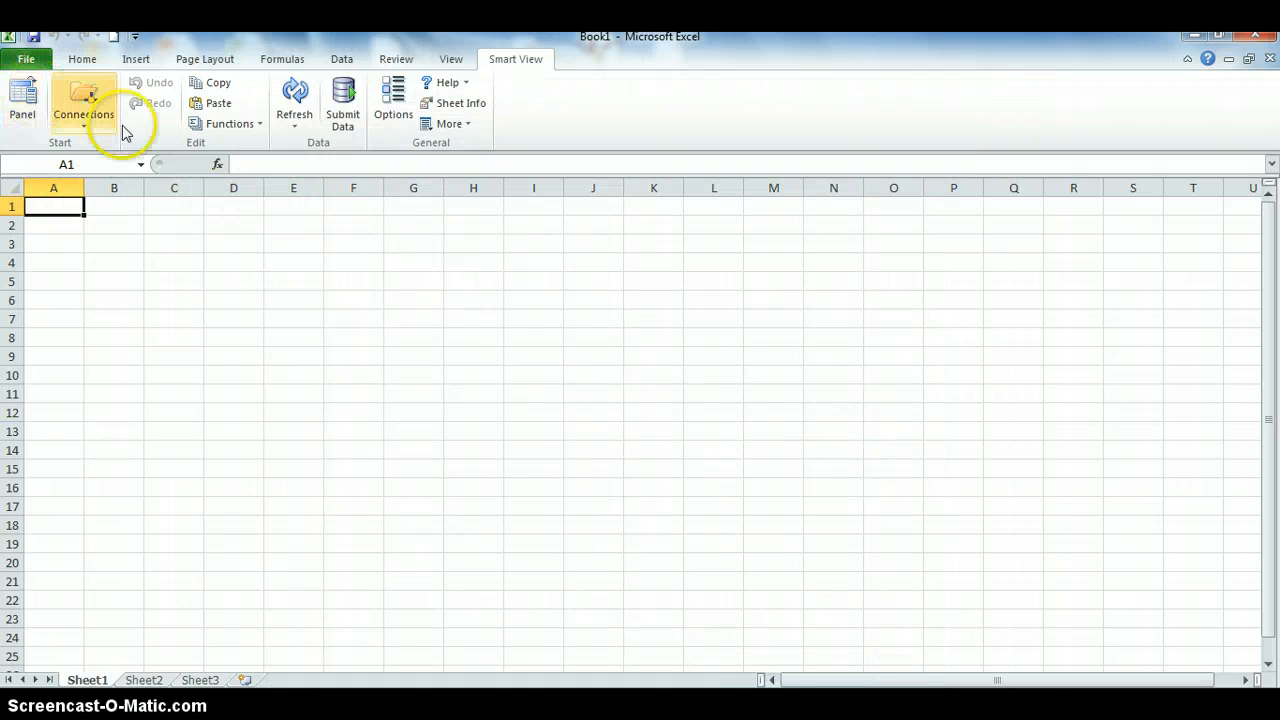
left_click(372, 110)
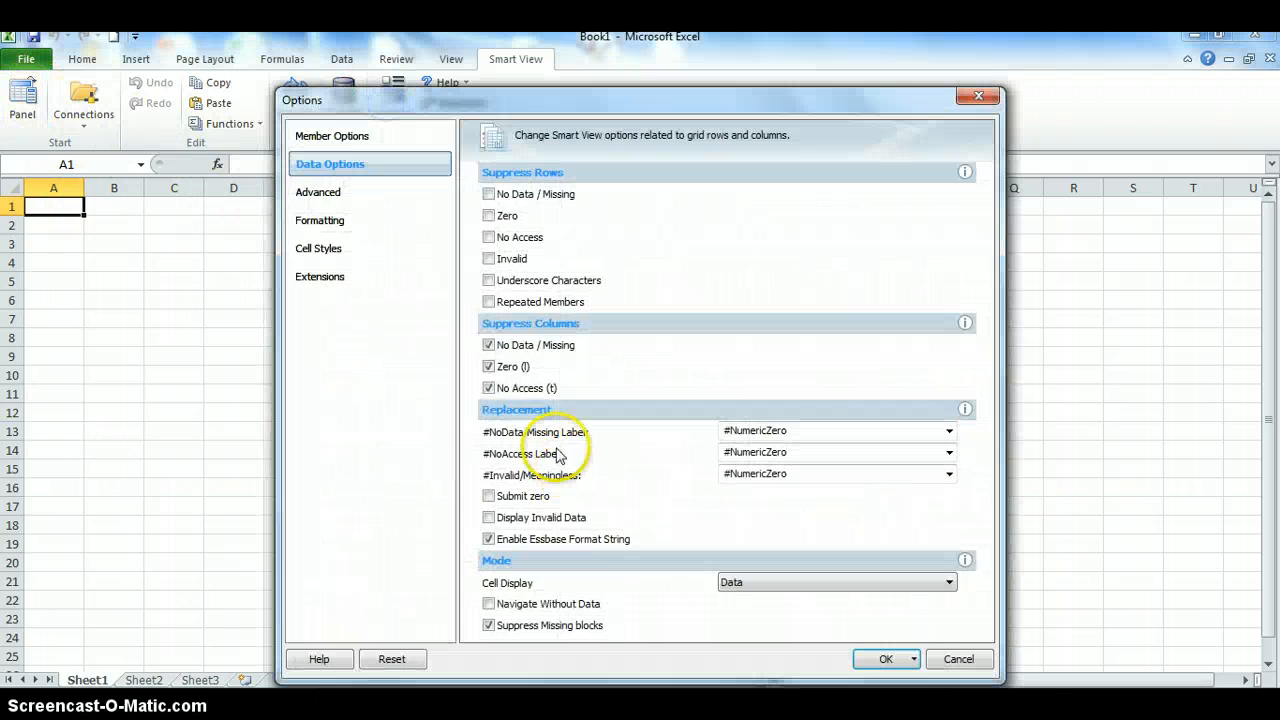
left_click(322, 200)
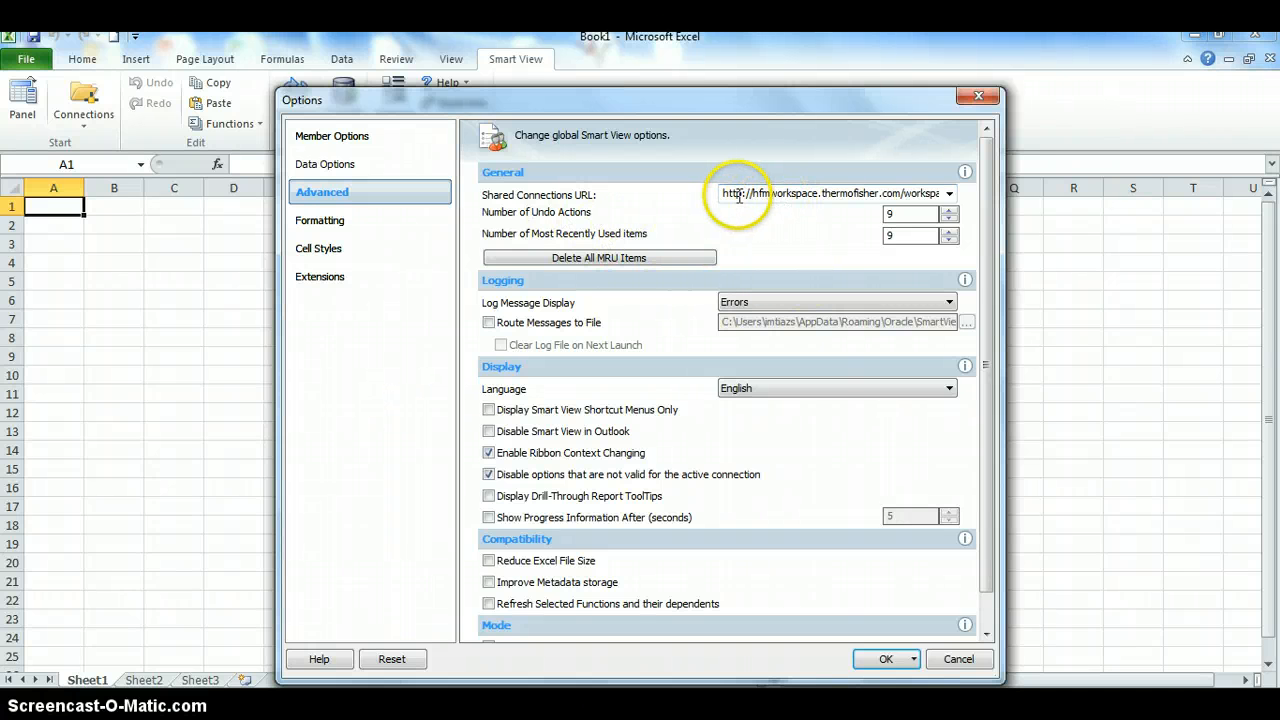
Choose the hfmworkspace Shared Connections URL and enable Reduce Excel File Size and Improve Metadata storage
left_click(948, 193)
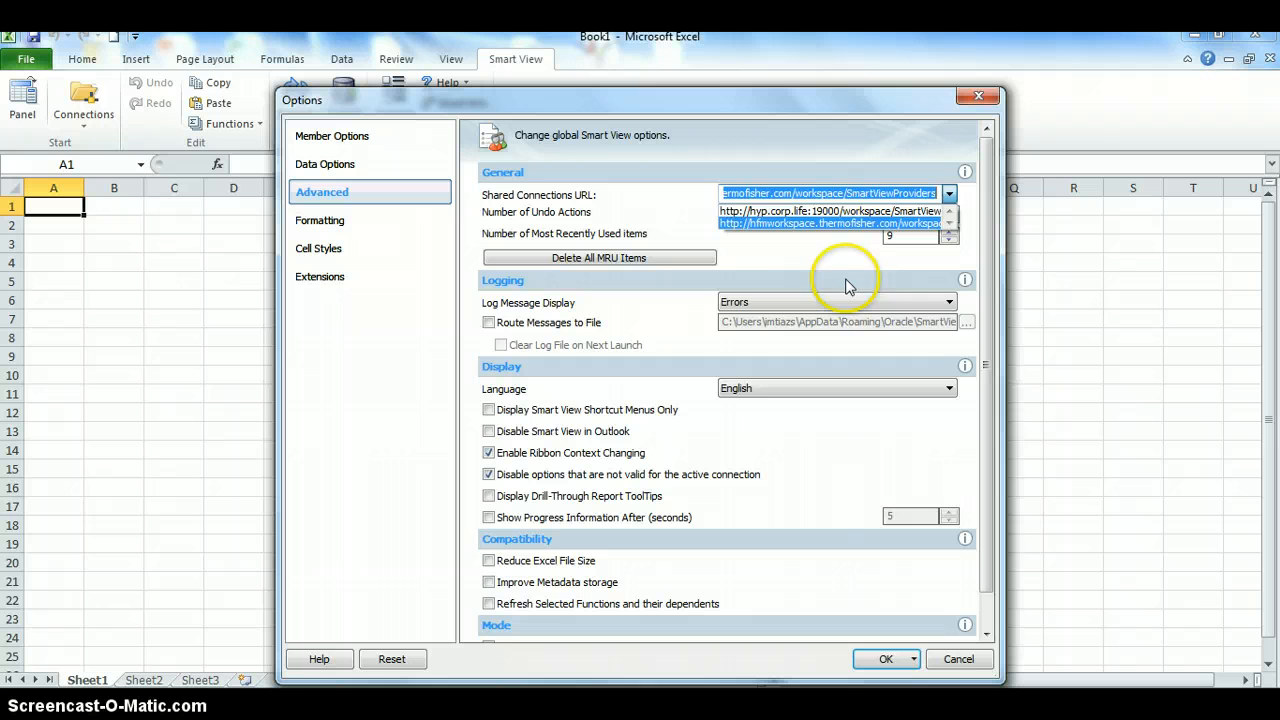
left_click(845, 222)
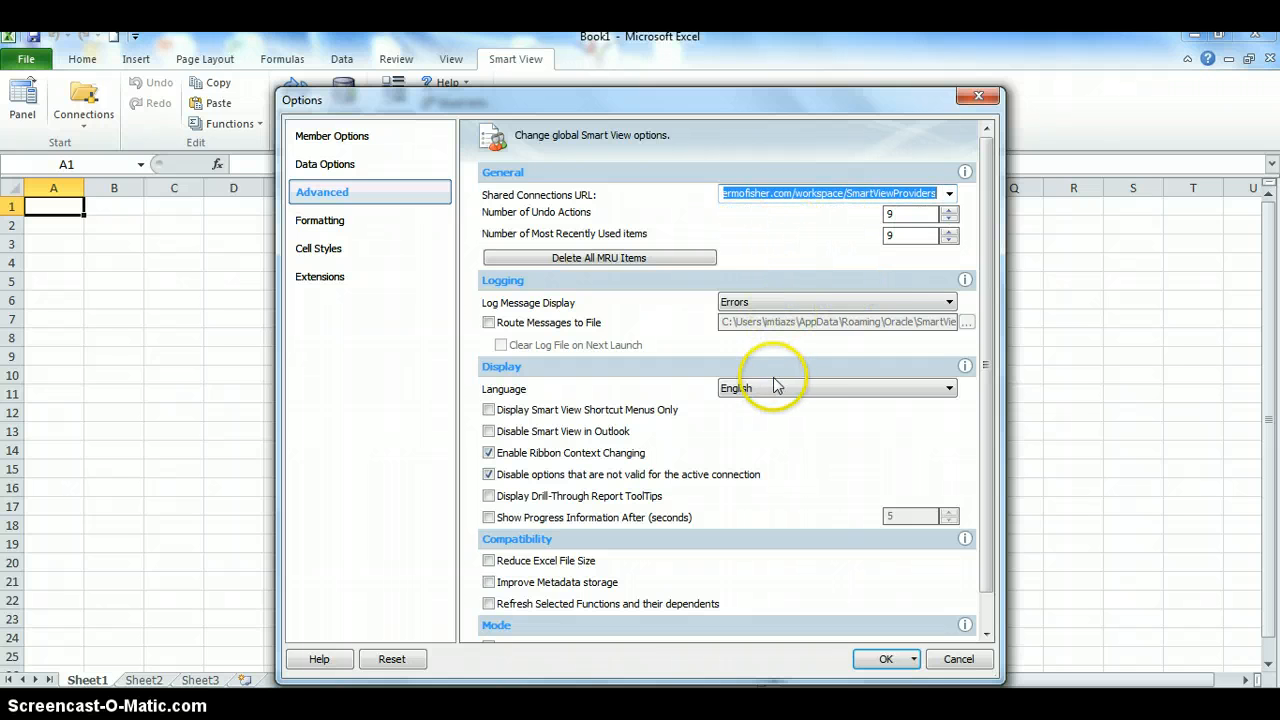
left_click(489, 563)
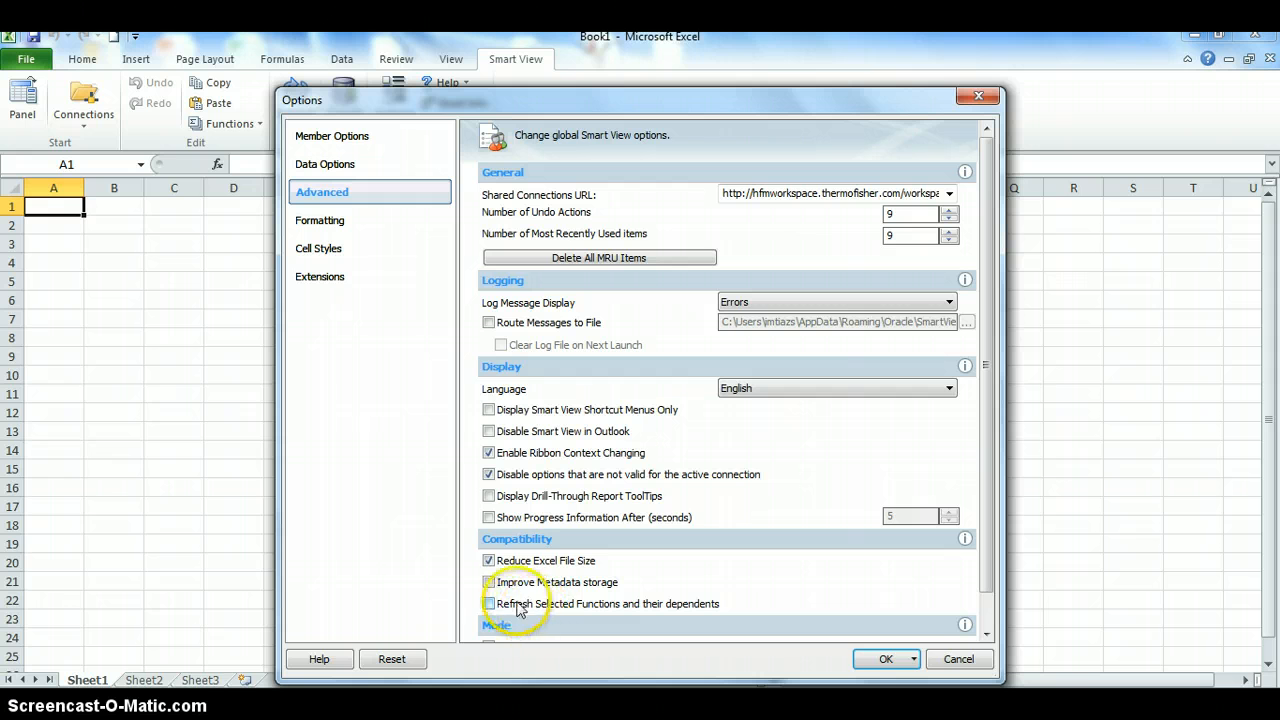
left_click(489, 583)
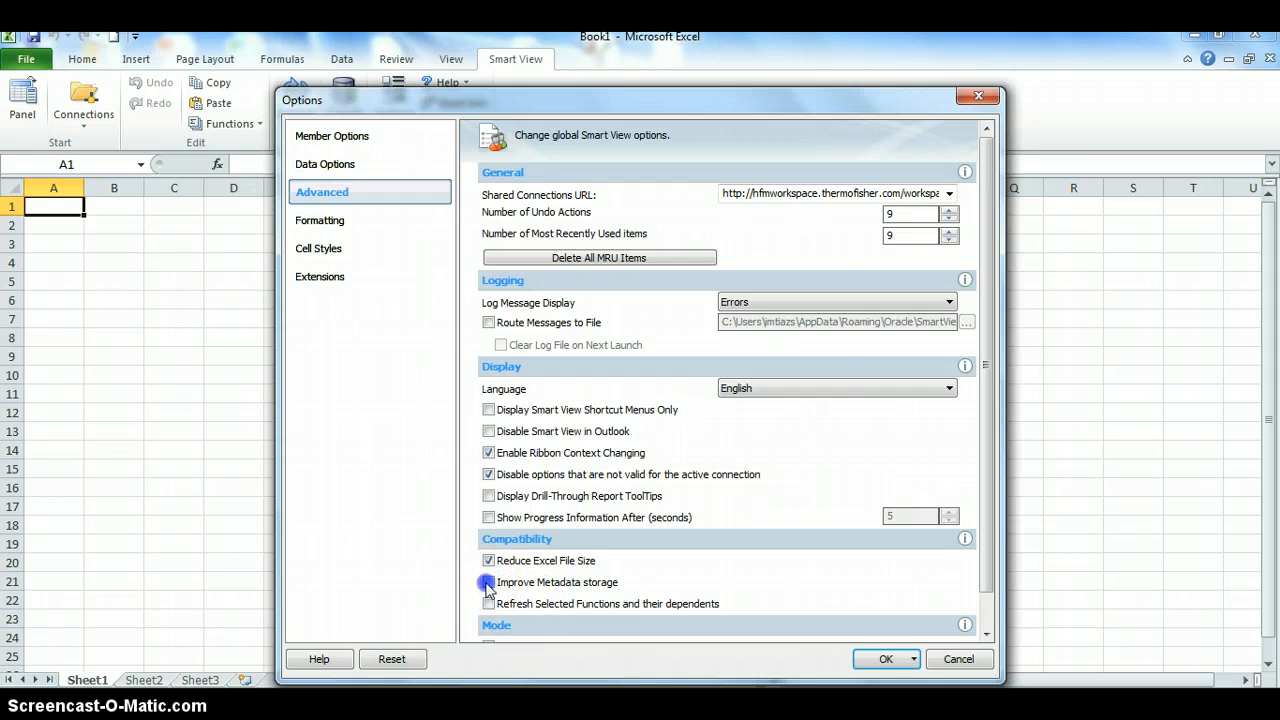
left_click(882, 666)
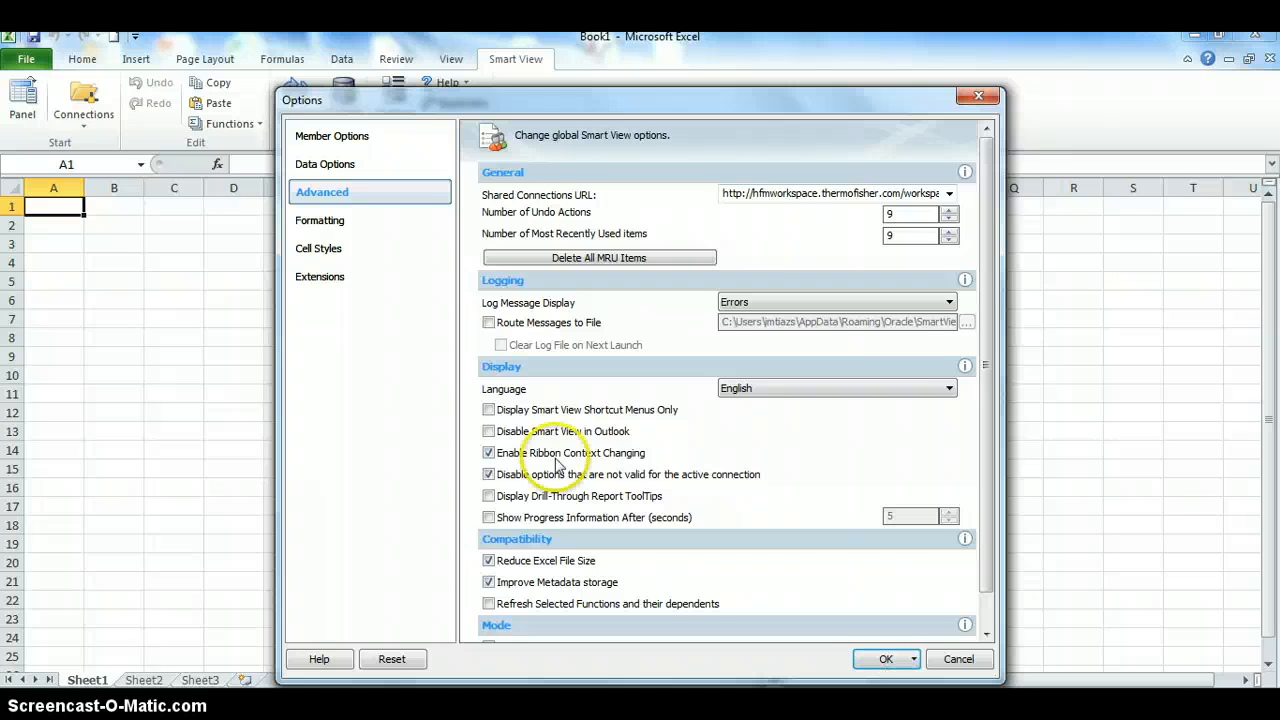
left_click(335, 222)
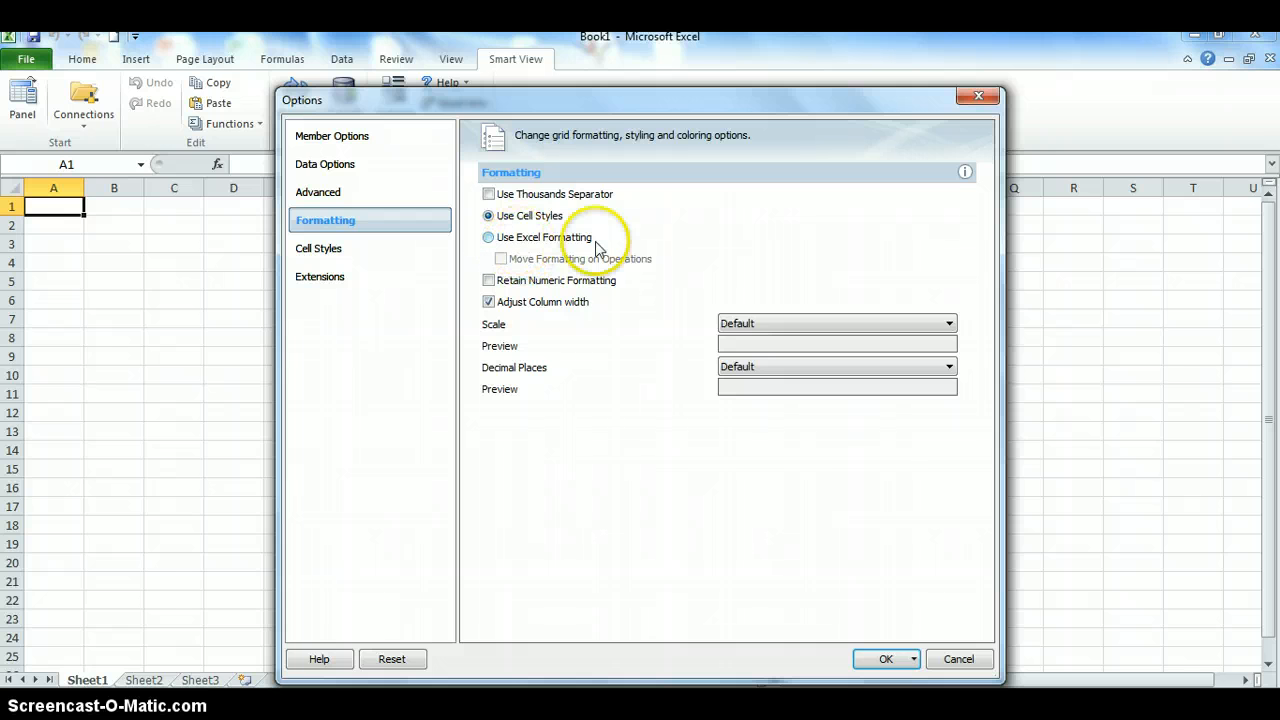
Review the Cell Styles, Extensions and Data Options pages, then confirm the Smart View options
left_click(316, 250)
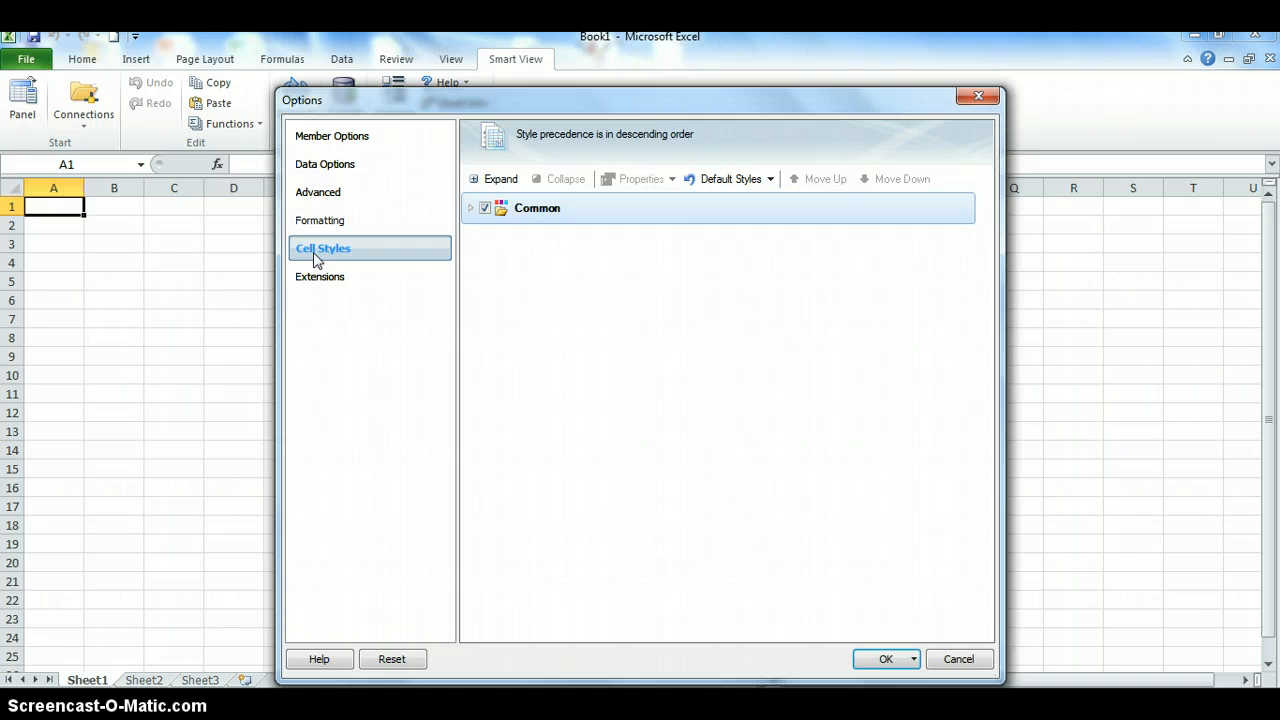
left_click(323, 276)
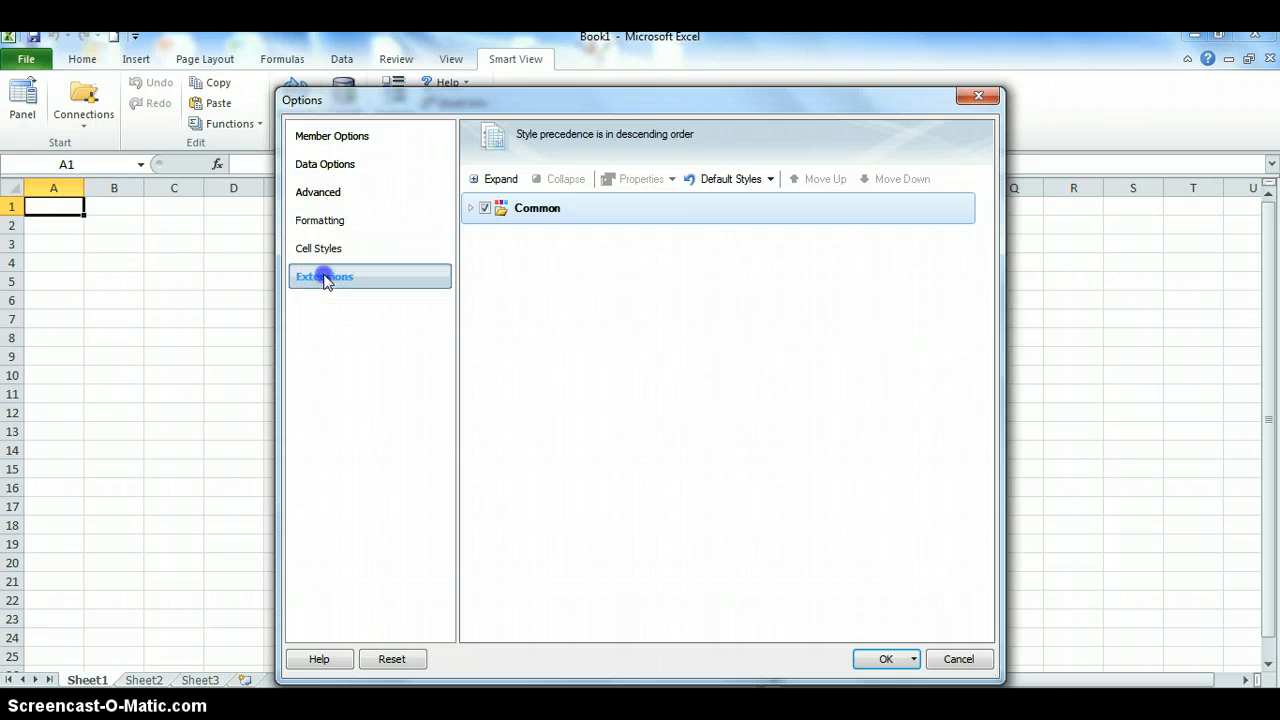
left_click(325, 164)
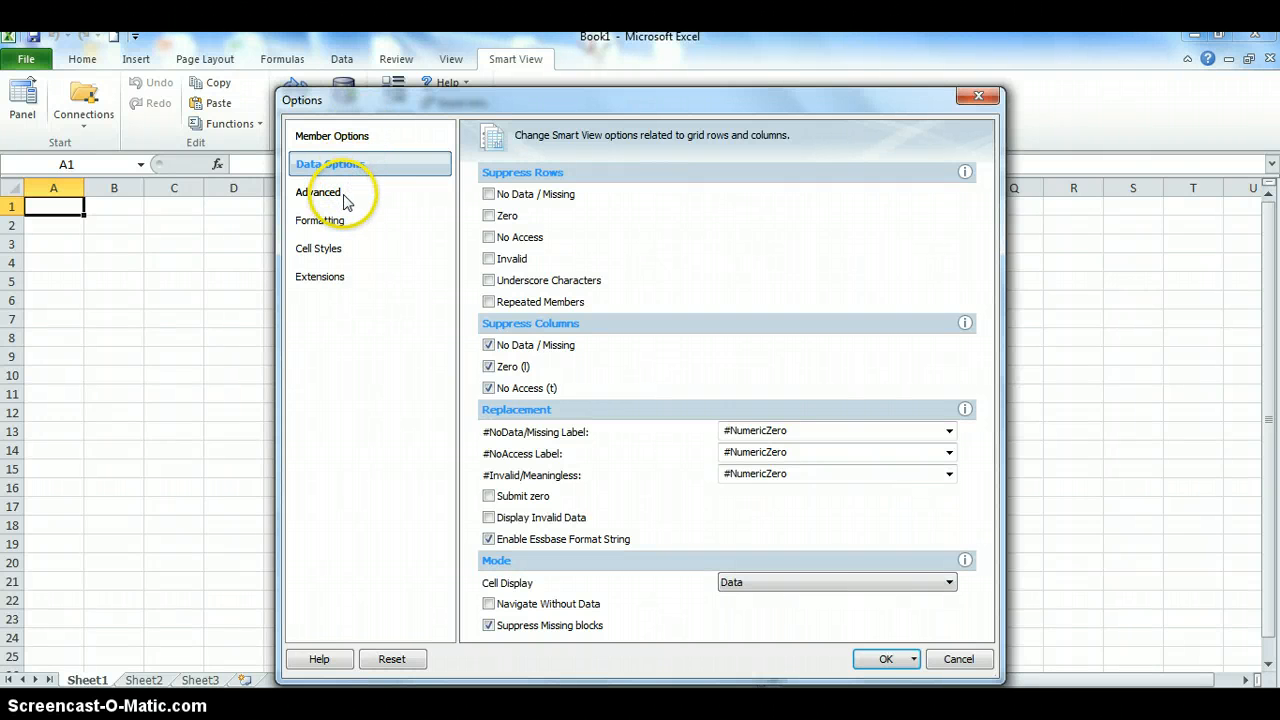
left_click(880, 664)
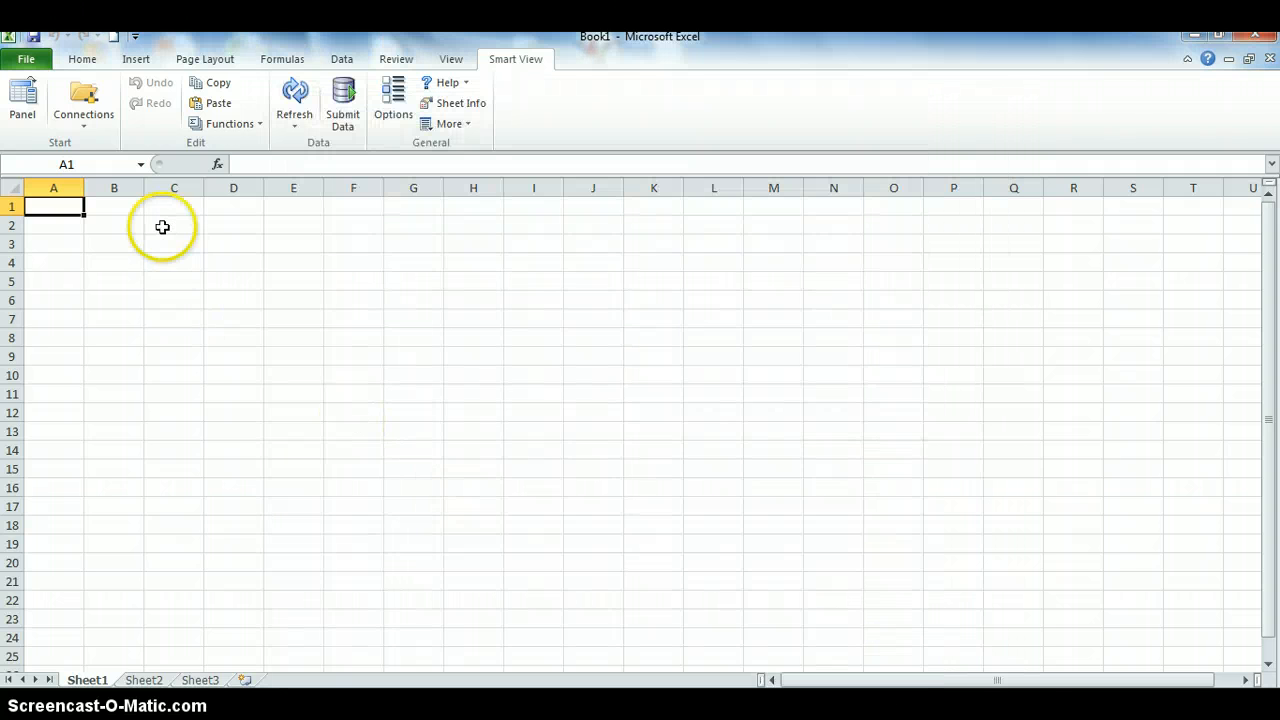
In the Smart View panel, list Oracle Hyperion Financial Management, Fusion Edition servers under Shared Connections
left_click(24, 104)
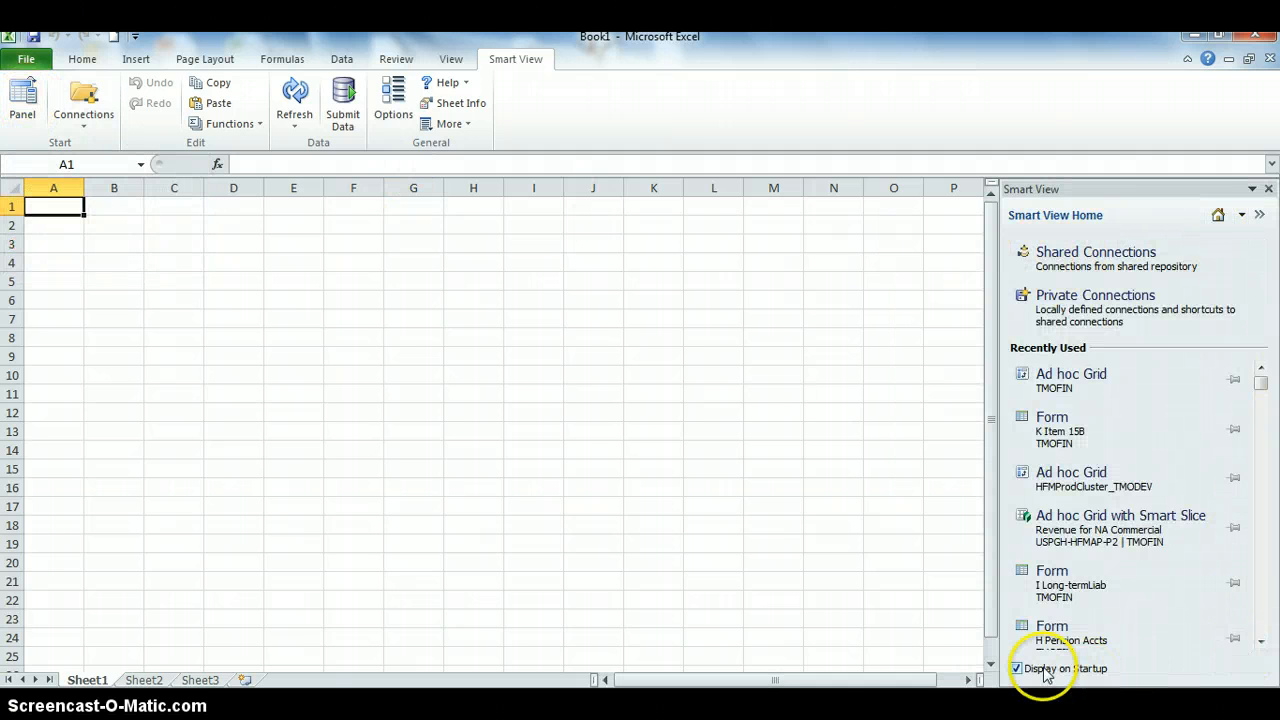
left_click(1078, 265)
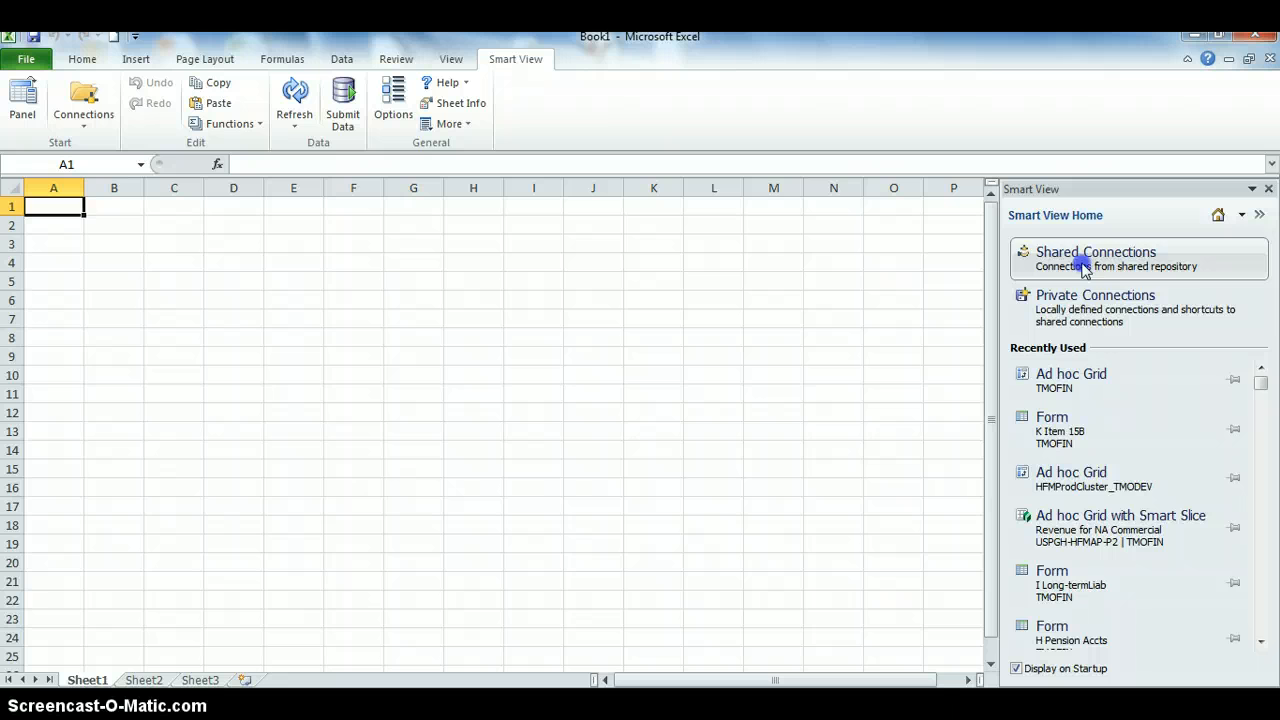
left_click(1081, 265)
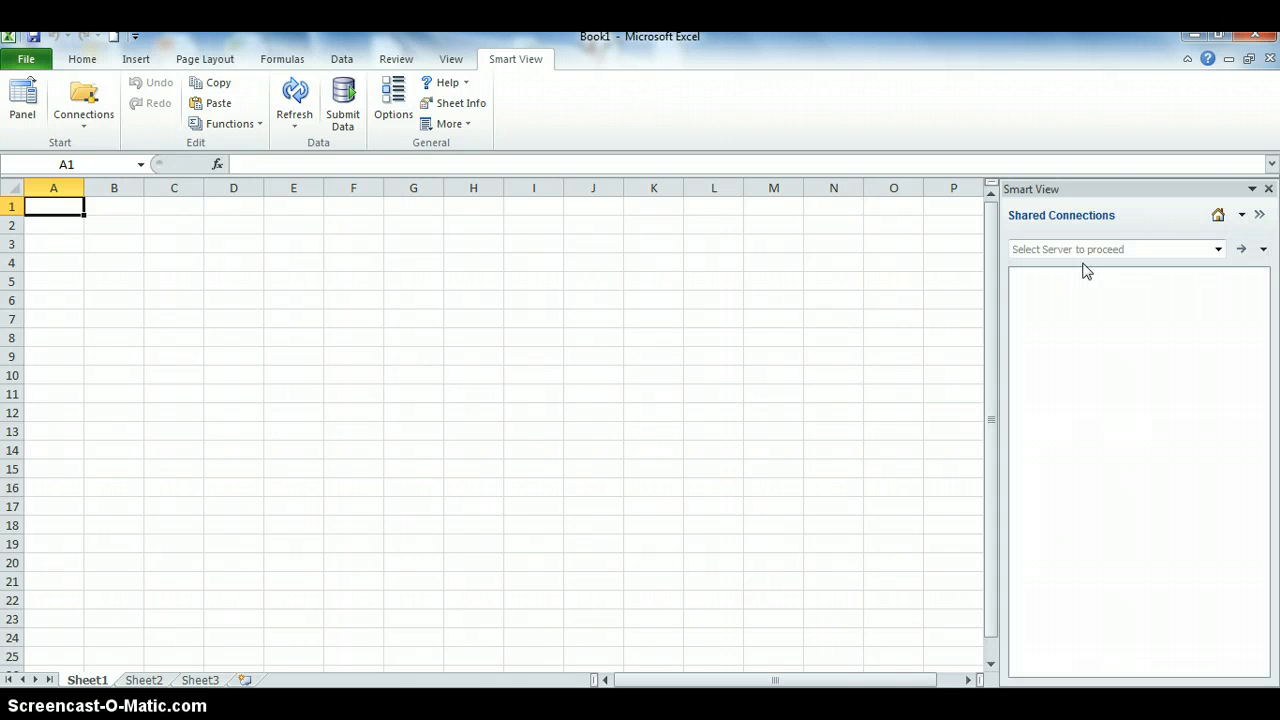
left_click(1218, 249)
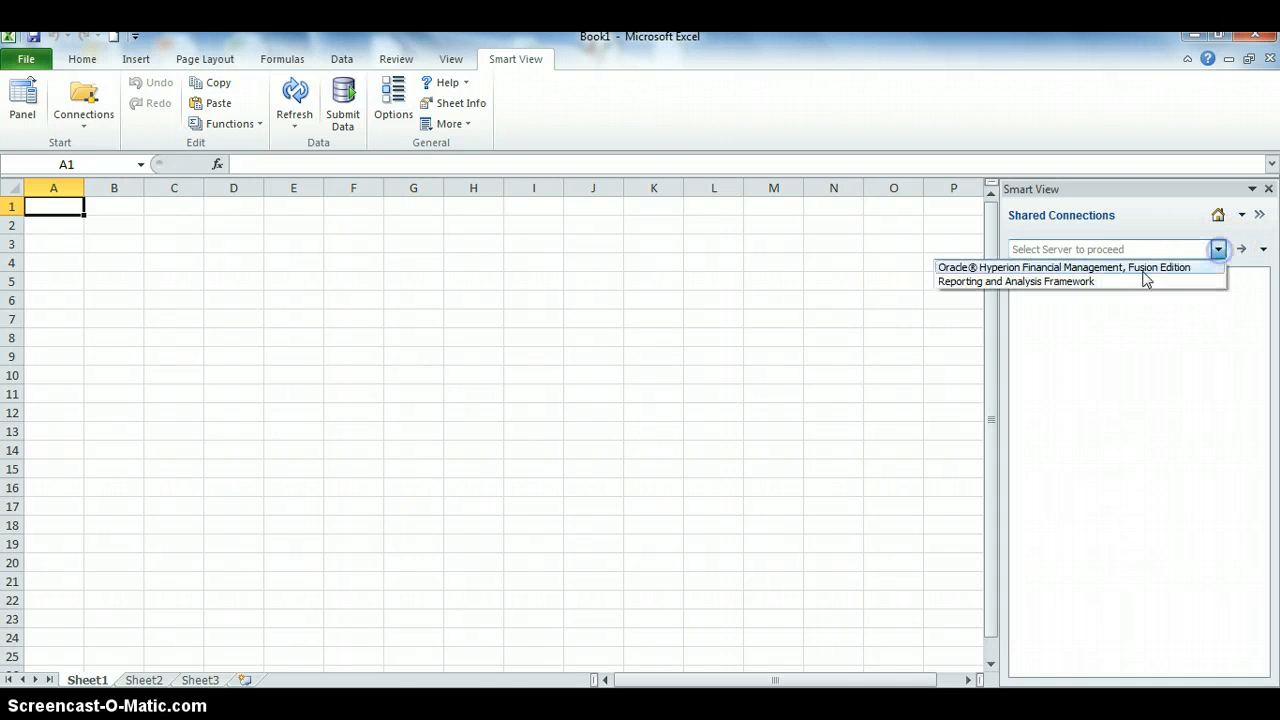
left_click(1106, 268)
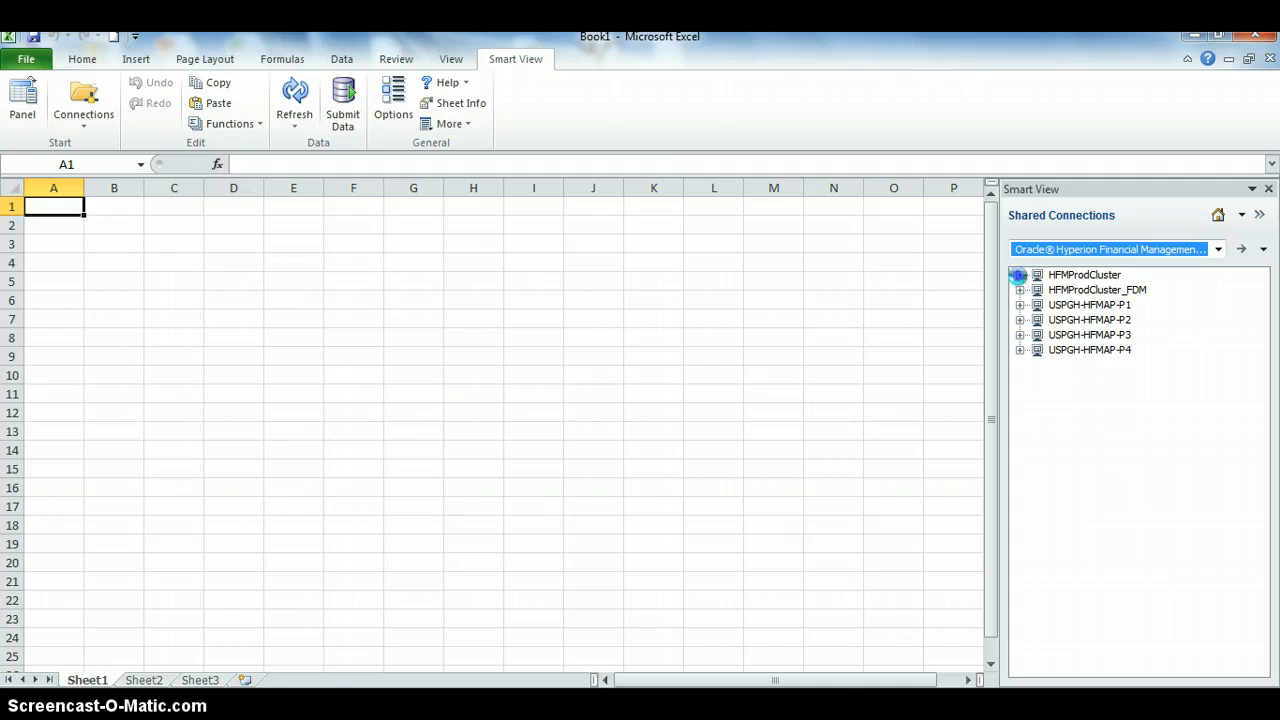
Connect to the TMOFIN application under the HFMProdCluster server
left_click(1018, 274)
right_click(1080, 322)
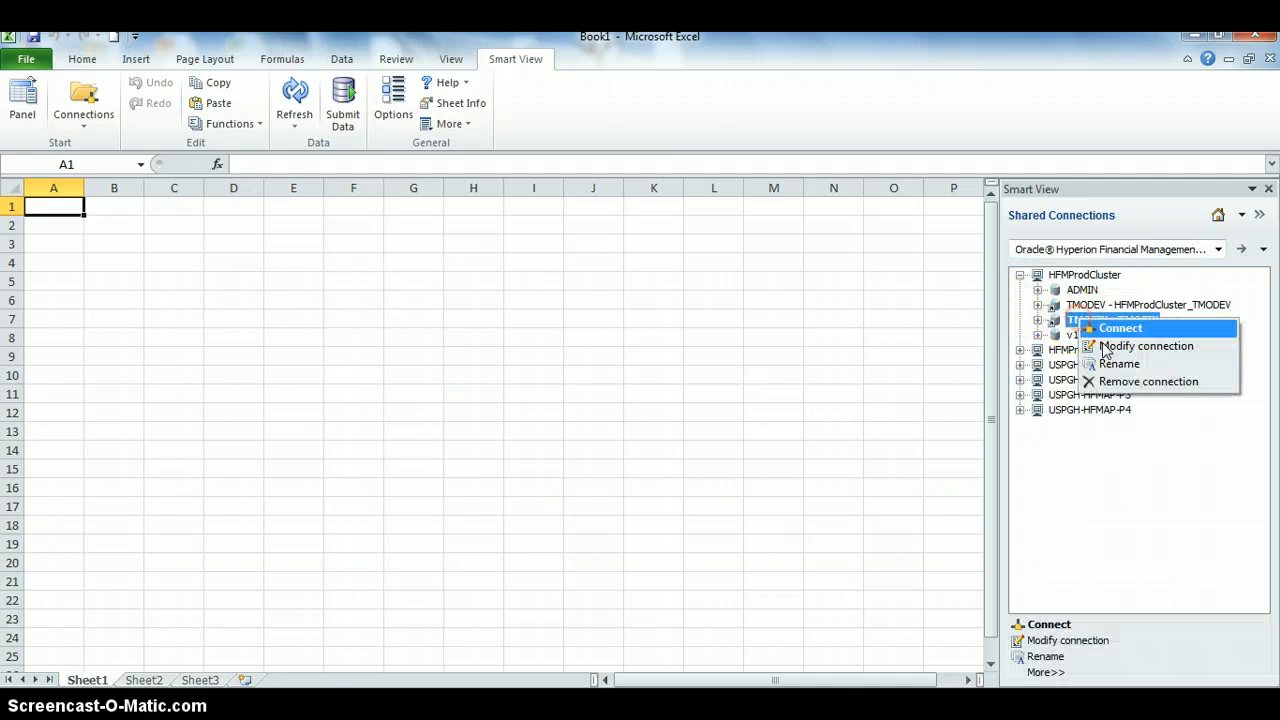
left_click(1112, 328)
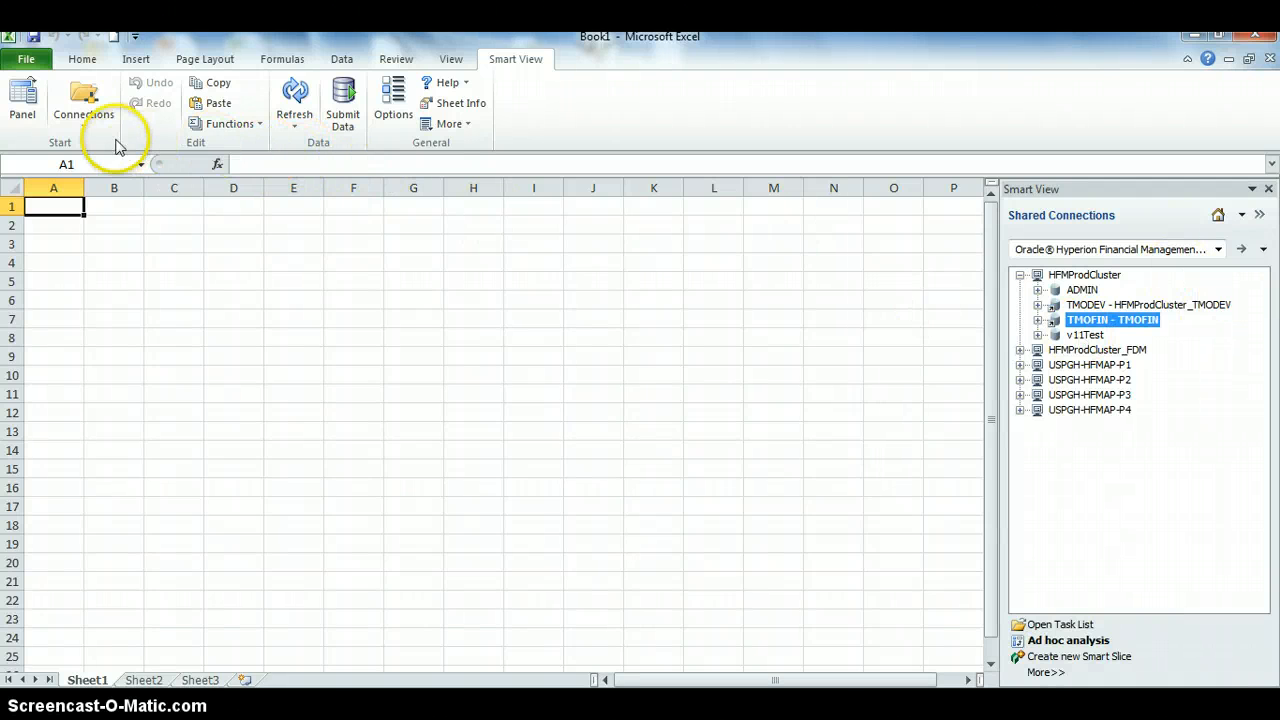
Start an ad hoc analysis grid on TMOFIN showing BalanceSheet for Q4
left_click(84, 100)
mouse_move(257, 149)
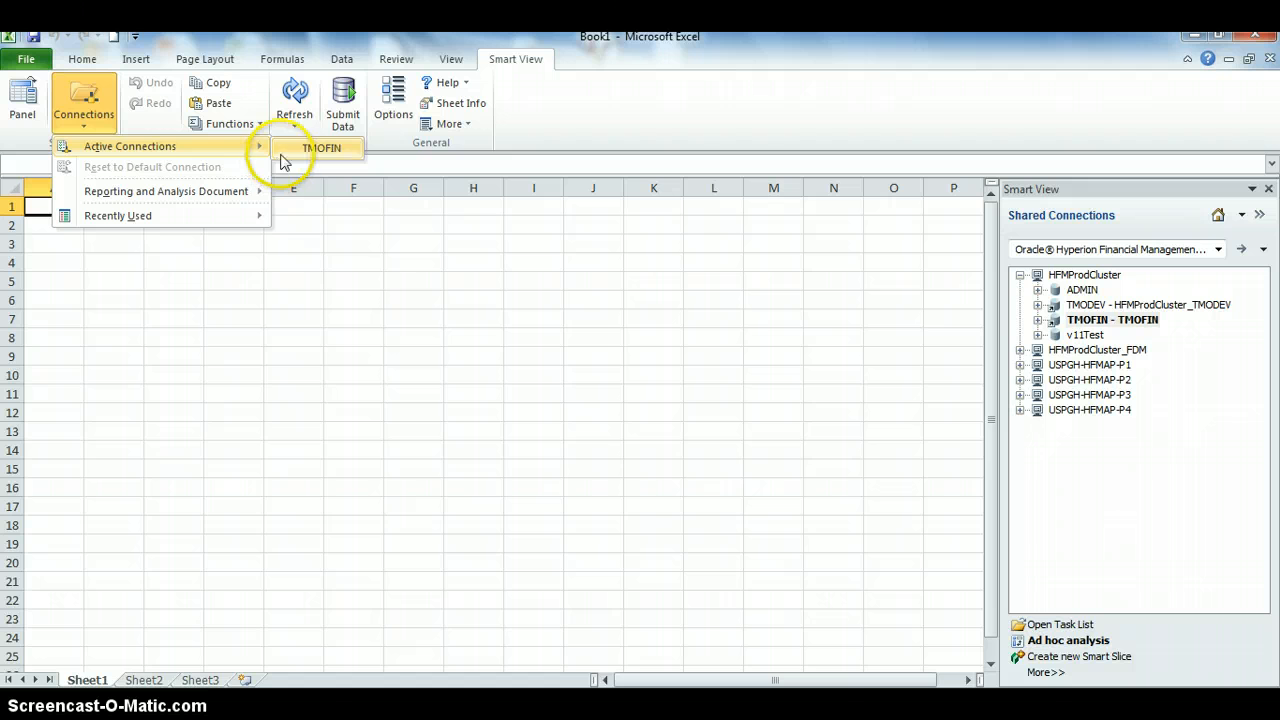
left_click(1060, 642)
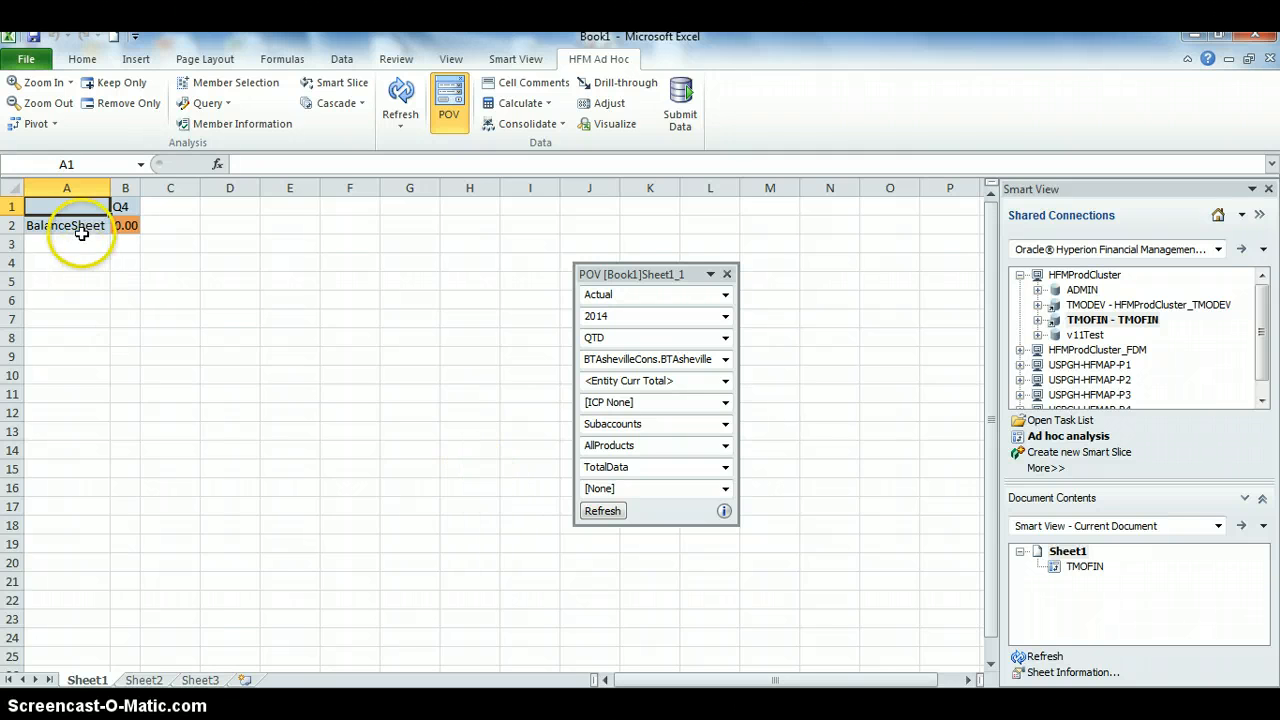
Verify TMOFIN is the active connection, then bring up the POV Scenario choices on HFM Ad Hoc
left_click(530, 64)
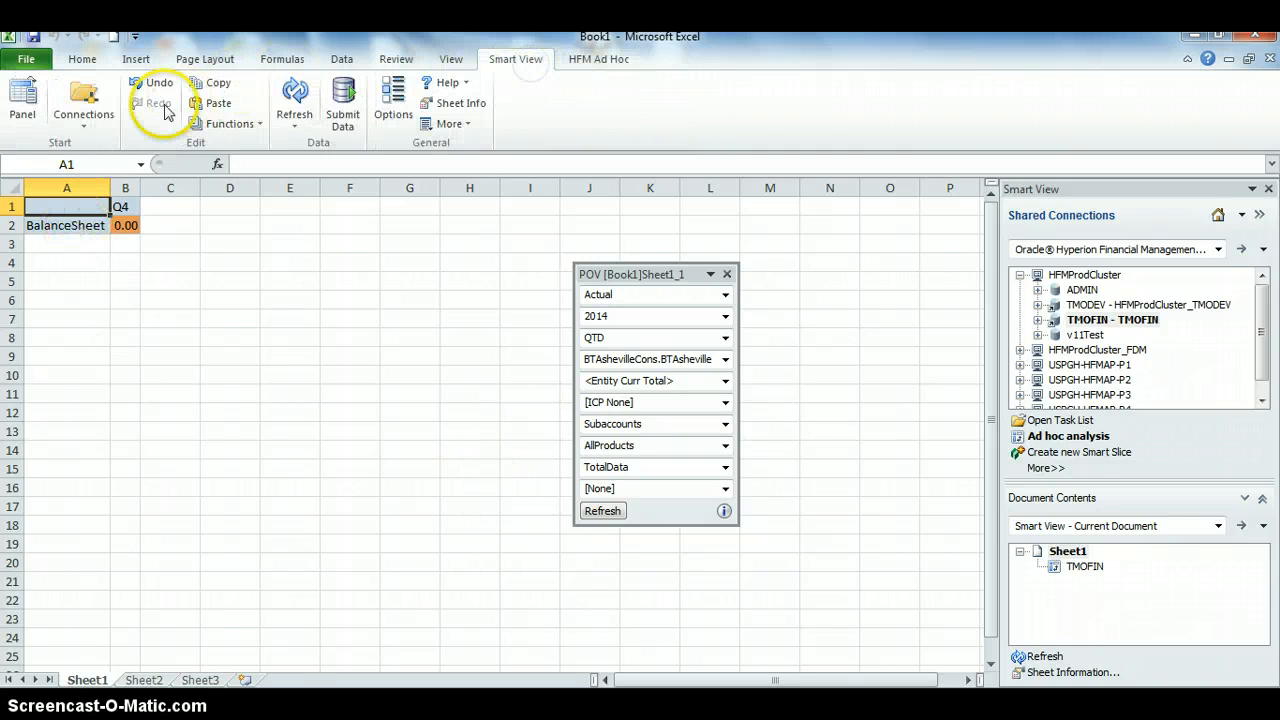
left_click(84, 126)
mouse_move(97, 152)
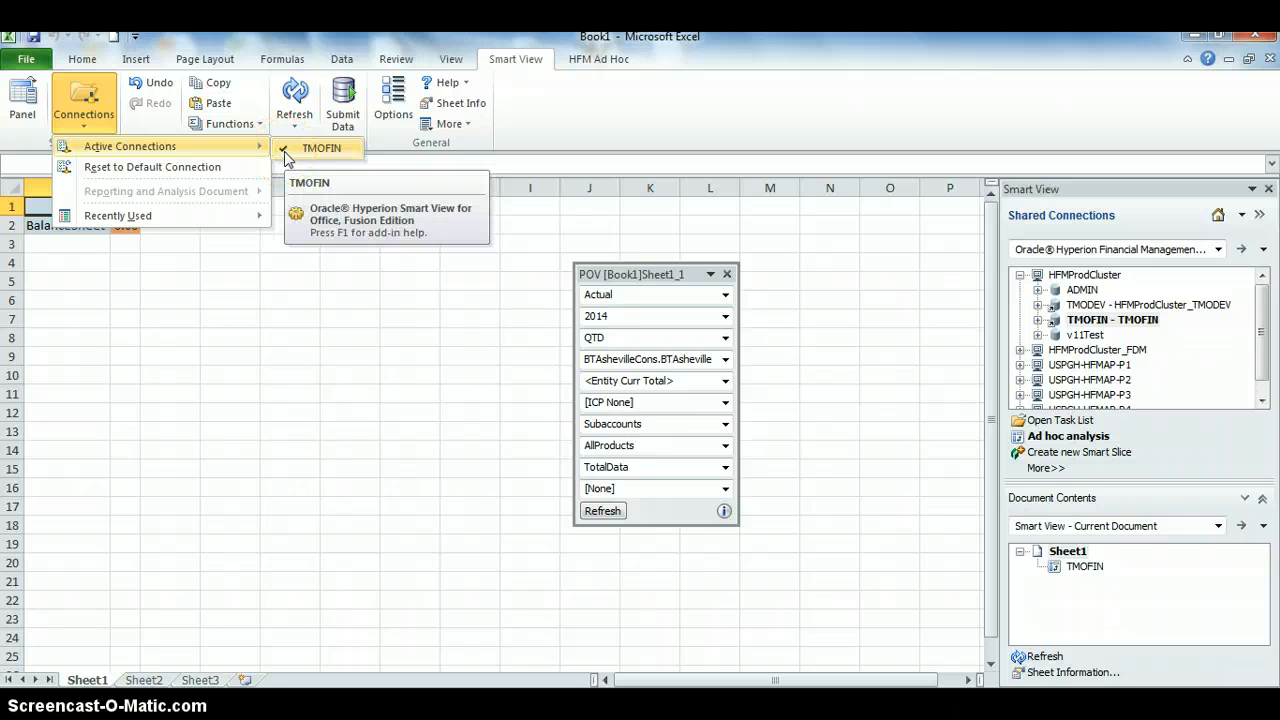
left_click(85, 128)
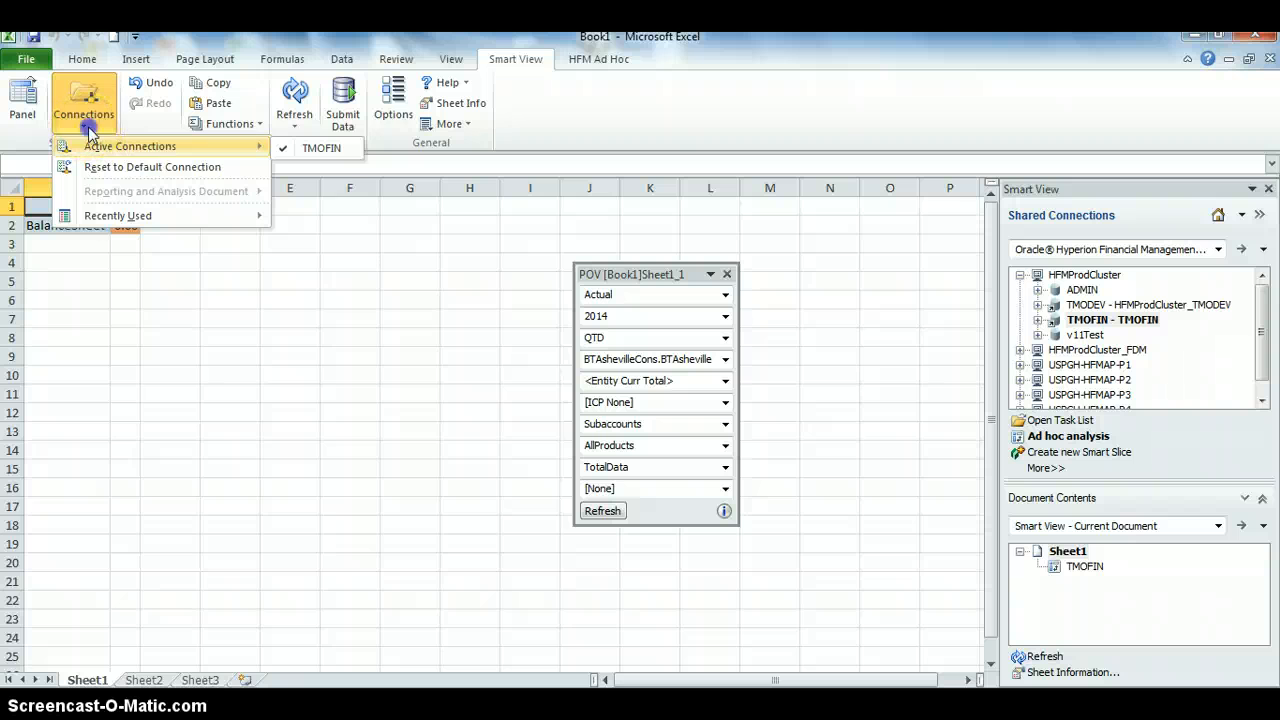
left_click(703, 72)
left_click(597, 59)
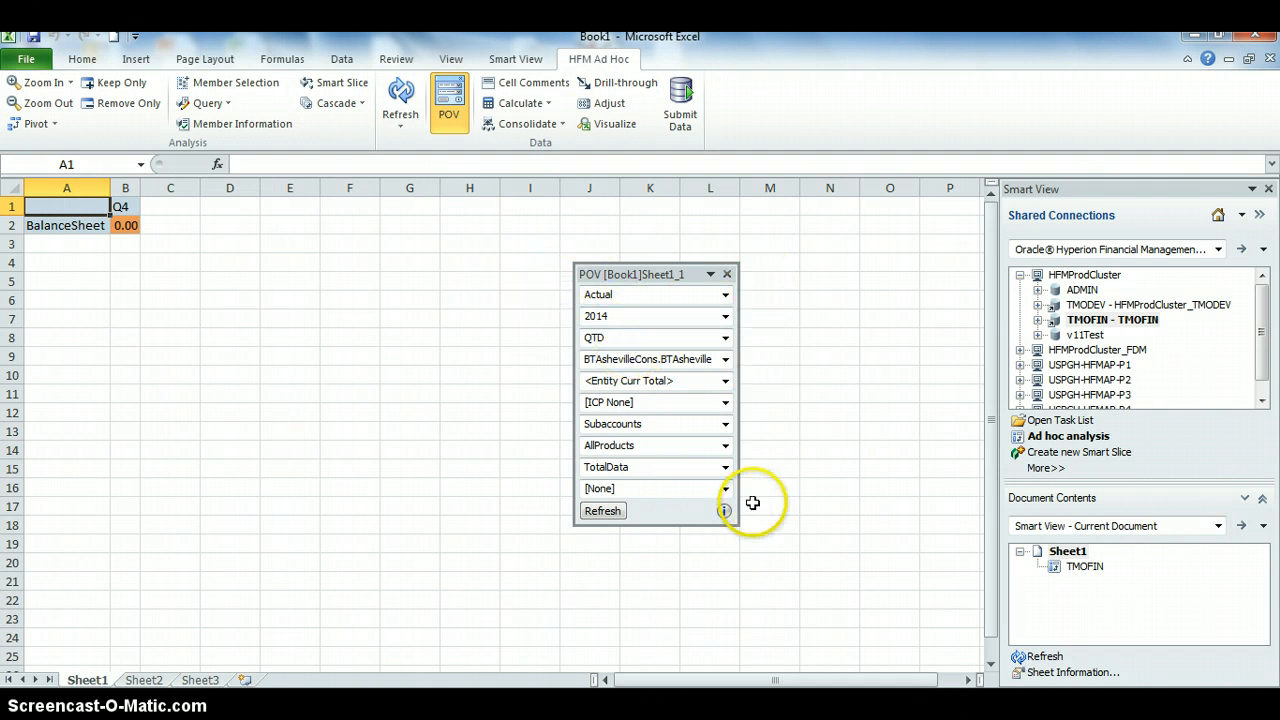
left_click(726, 298)
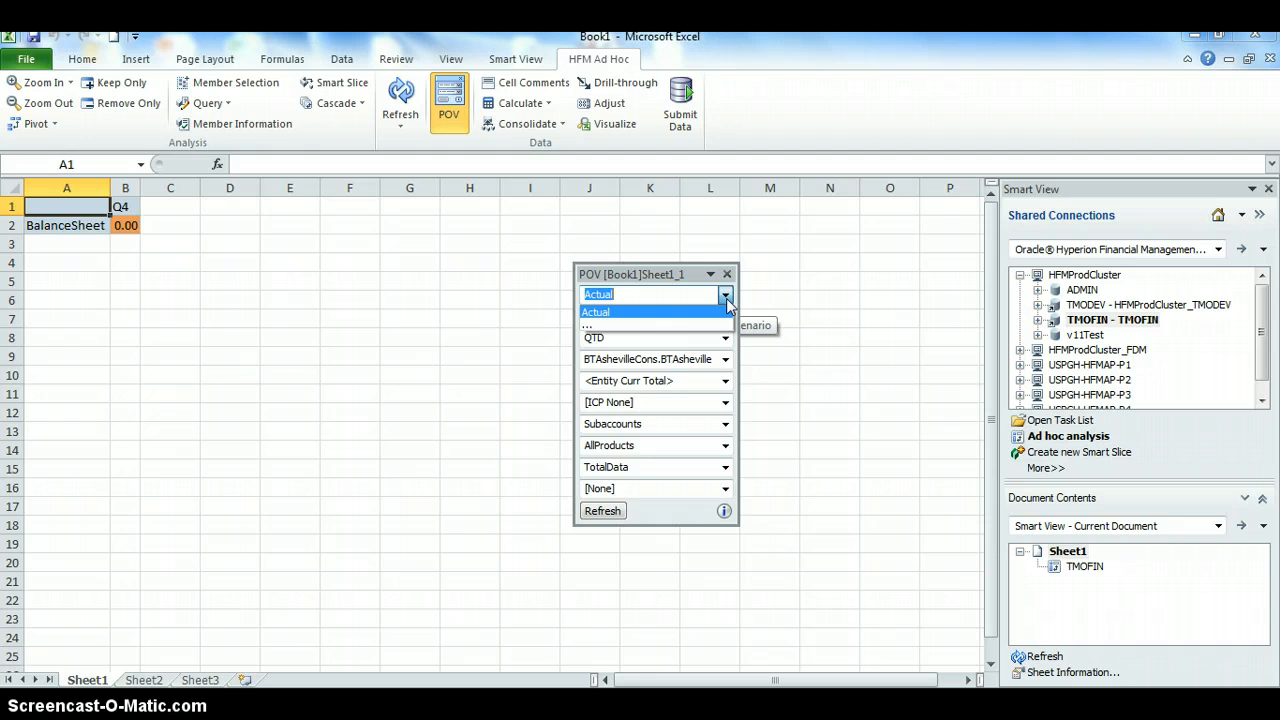
Set the POV Scenario to just Actual through the full Member Selection list
left_click(611, 326)
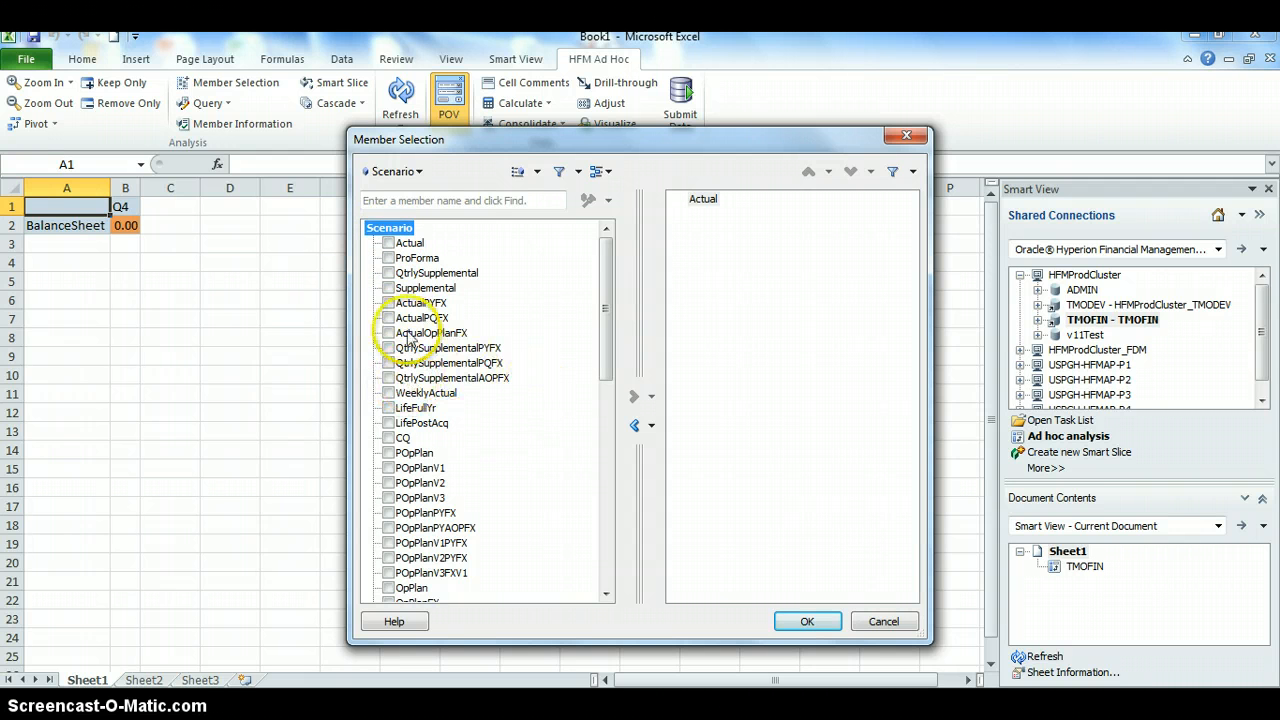
left_click(395, 244)
left_click(633, 396)
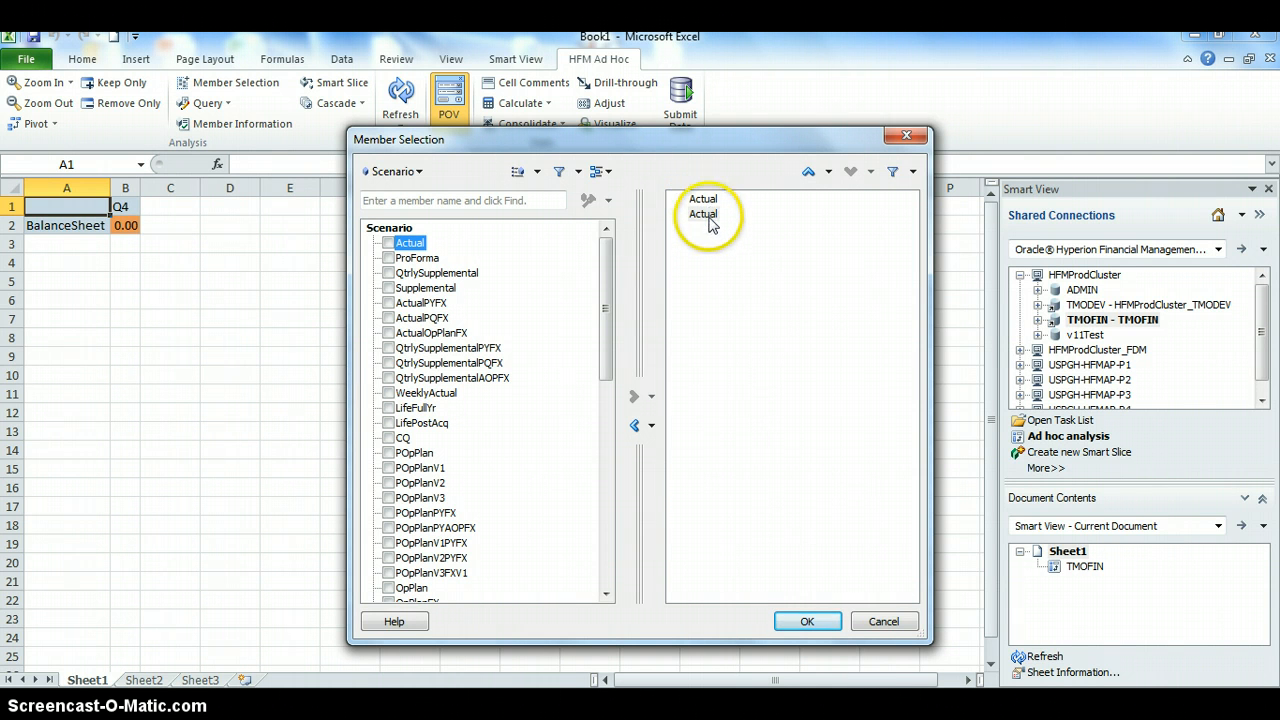
left_click(633, 428)
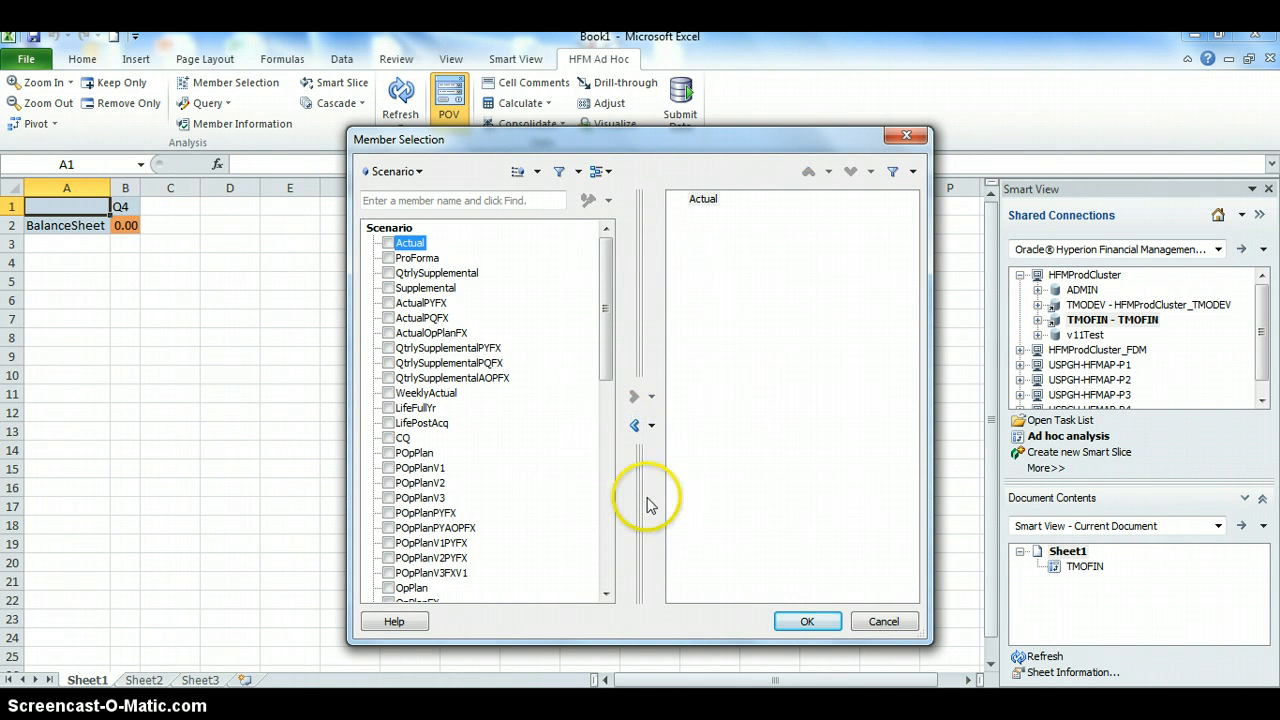
left_click(827, 624)
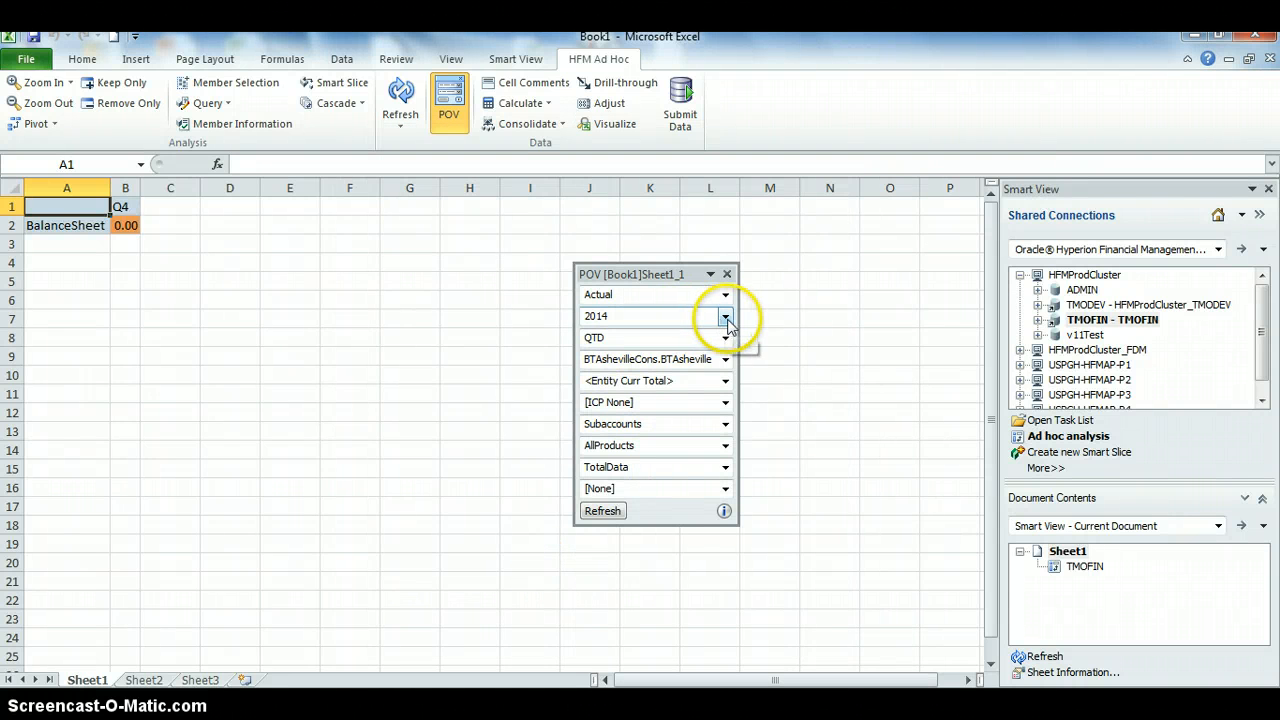
Keep the POV Year at 2014 and confirm QTD as the View in Member Selection
left_click(729, 318)
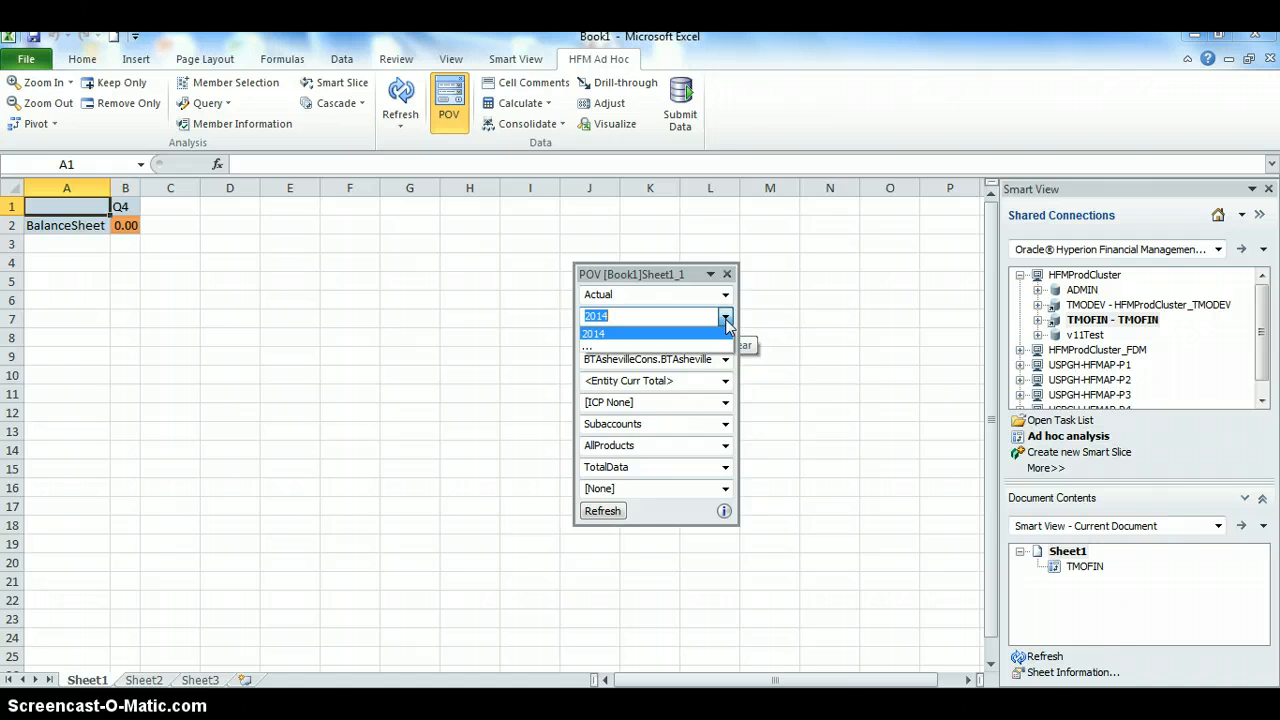
left_click(727, 320)
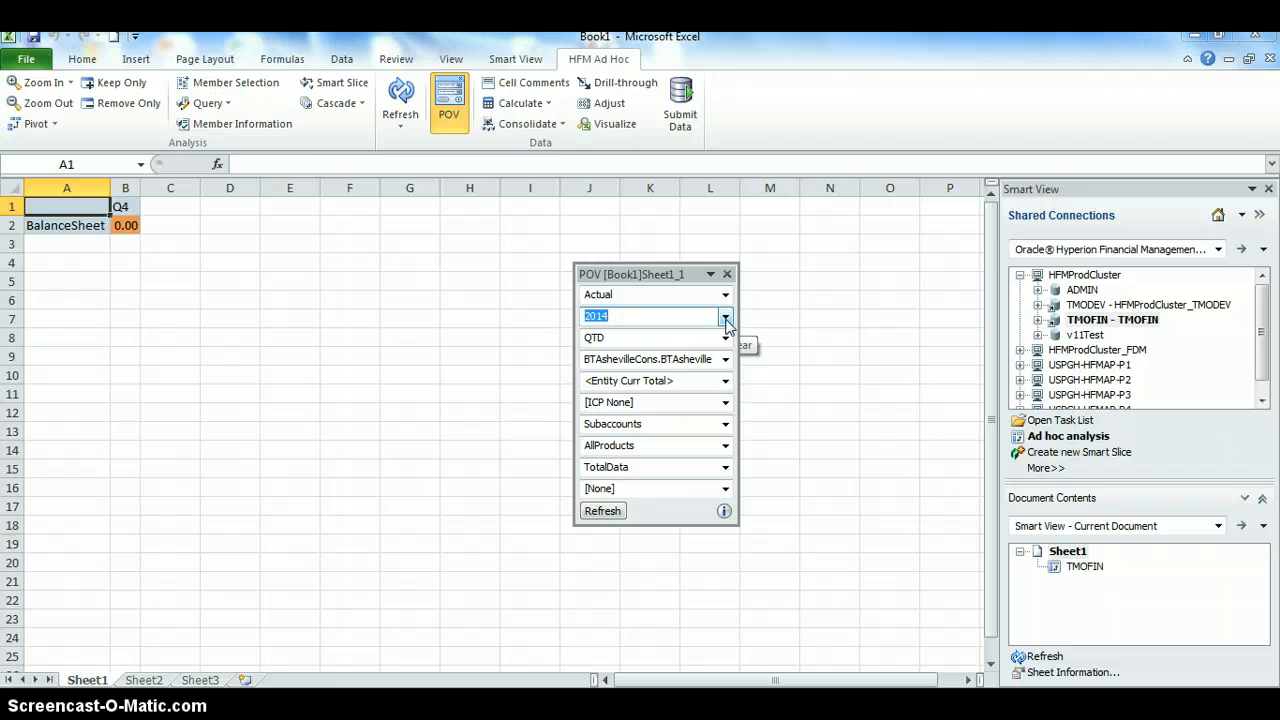
left_click(727, 340)
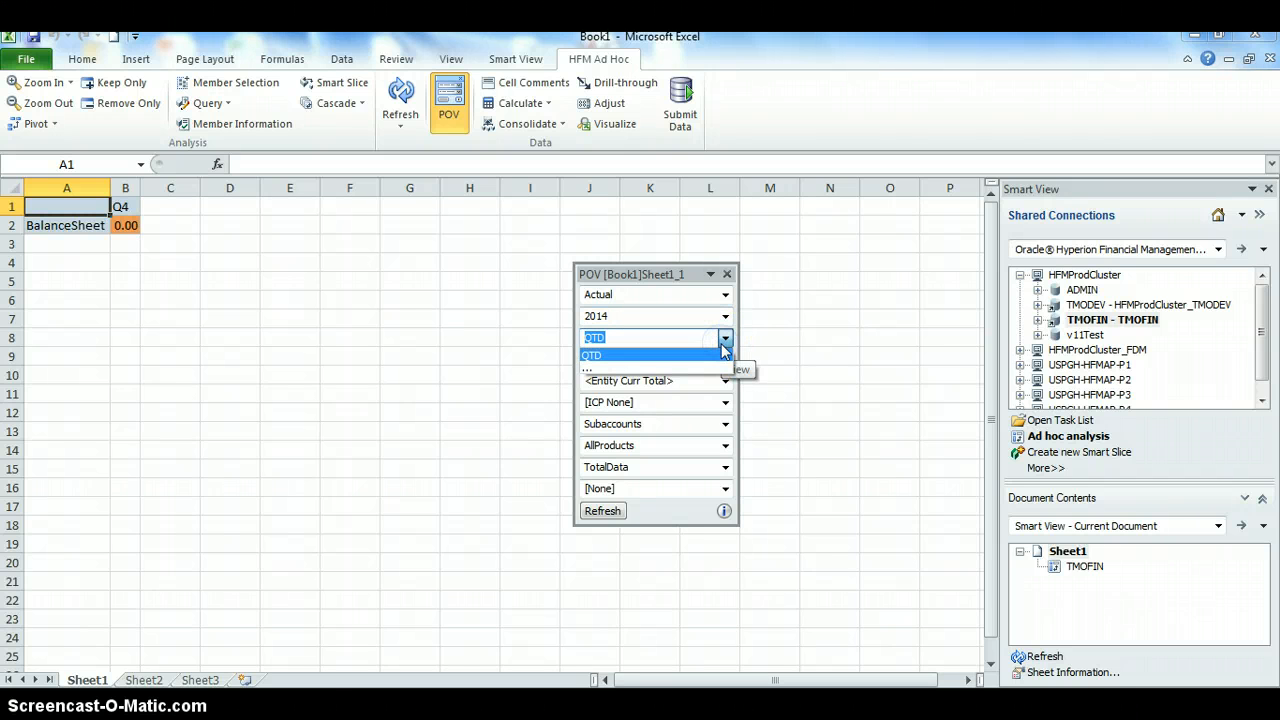
left_click(679, 371)
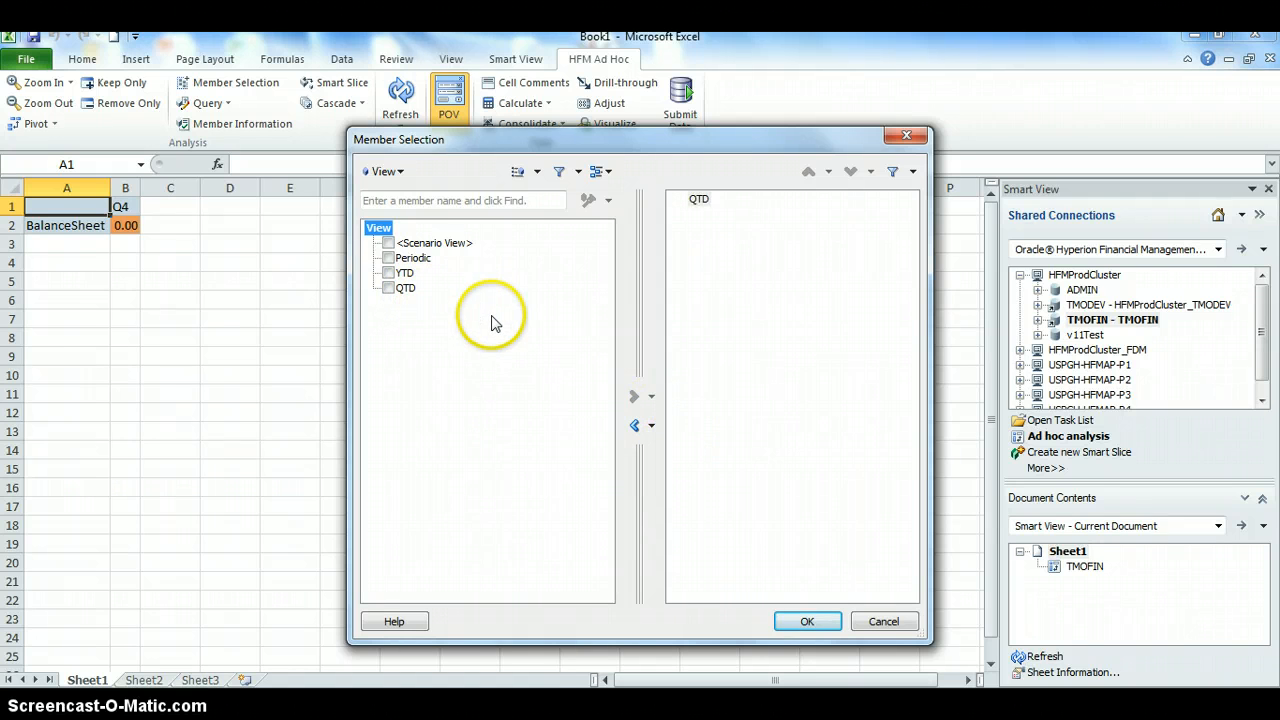
left_click(812, 621)
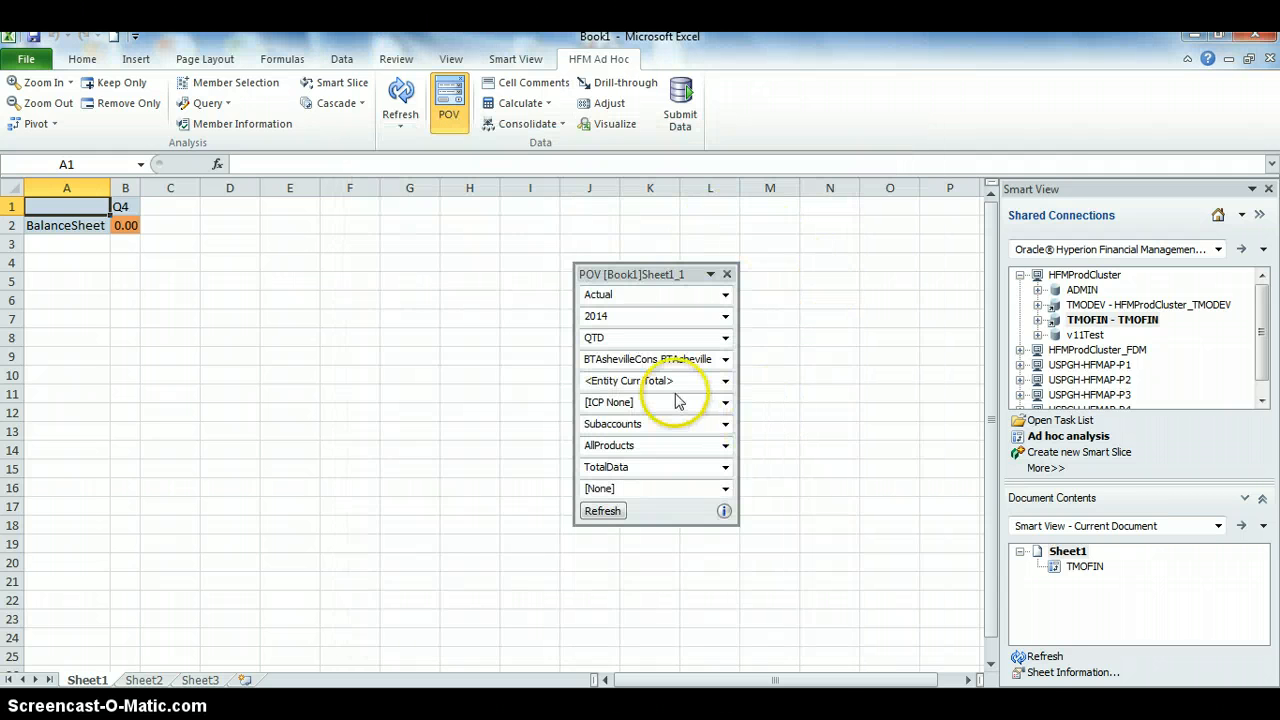
Pick BTAshevilleCons.BTAsheville as the POV entity, leaving <Entity Curr Total> and [ICP None] unchanged
left_click(725, 359)
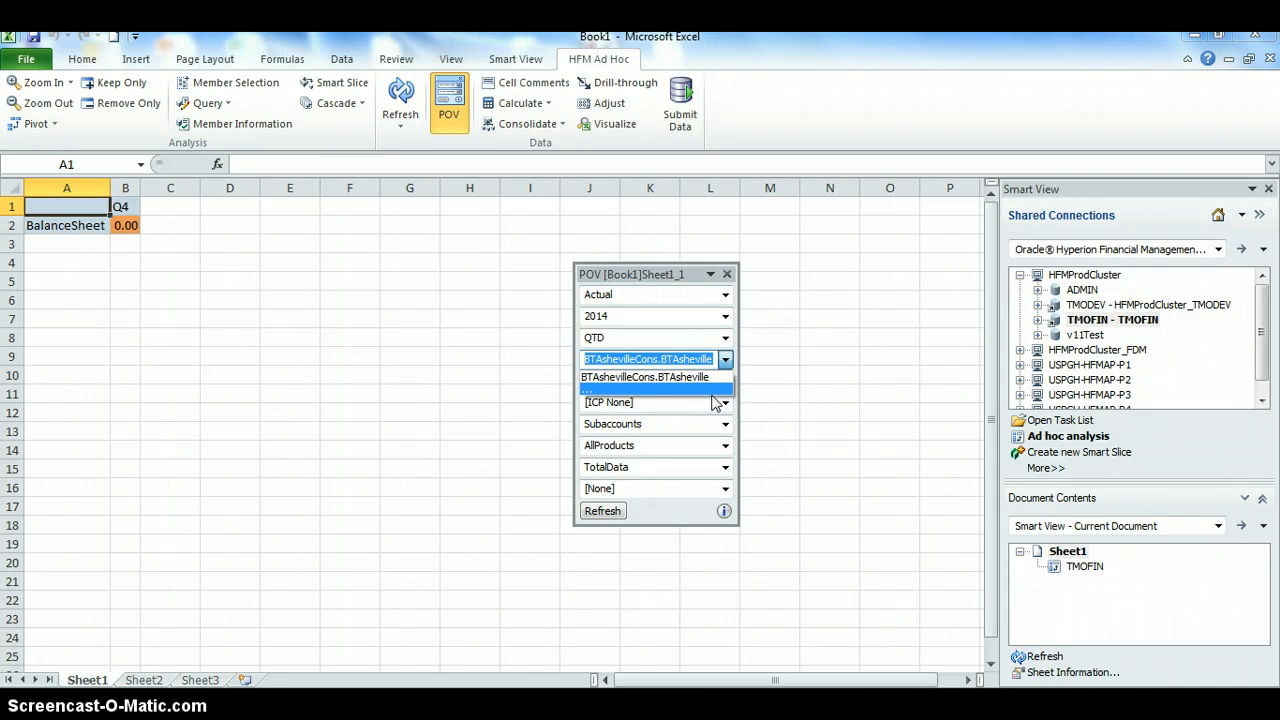
left_click(680, 390)
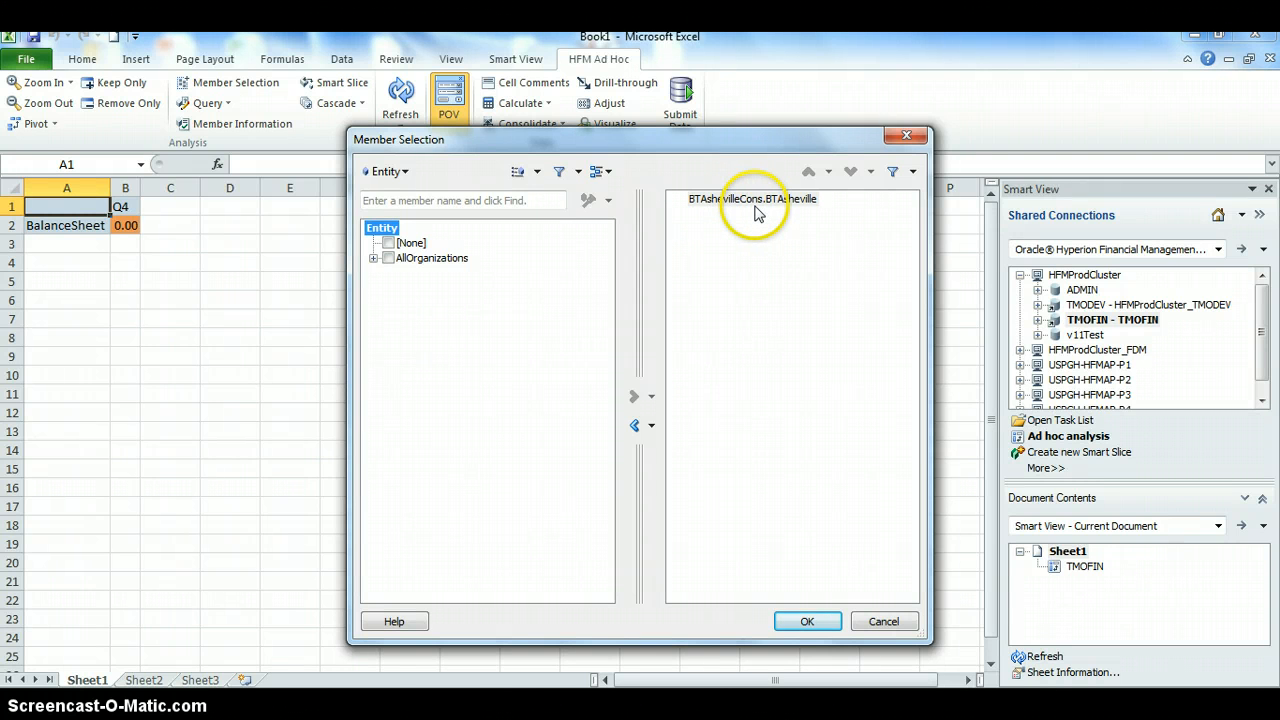
left_click(852, 624)
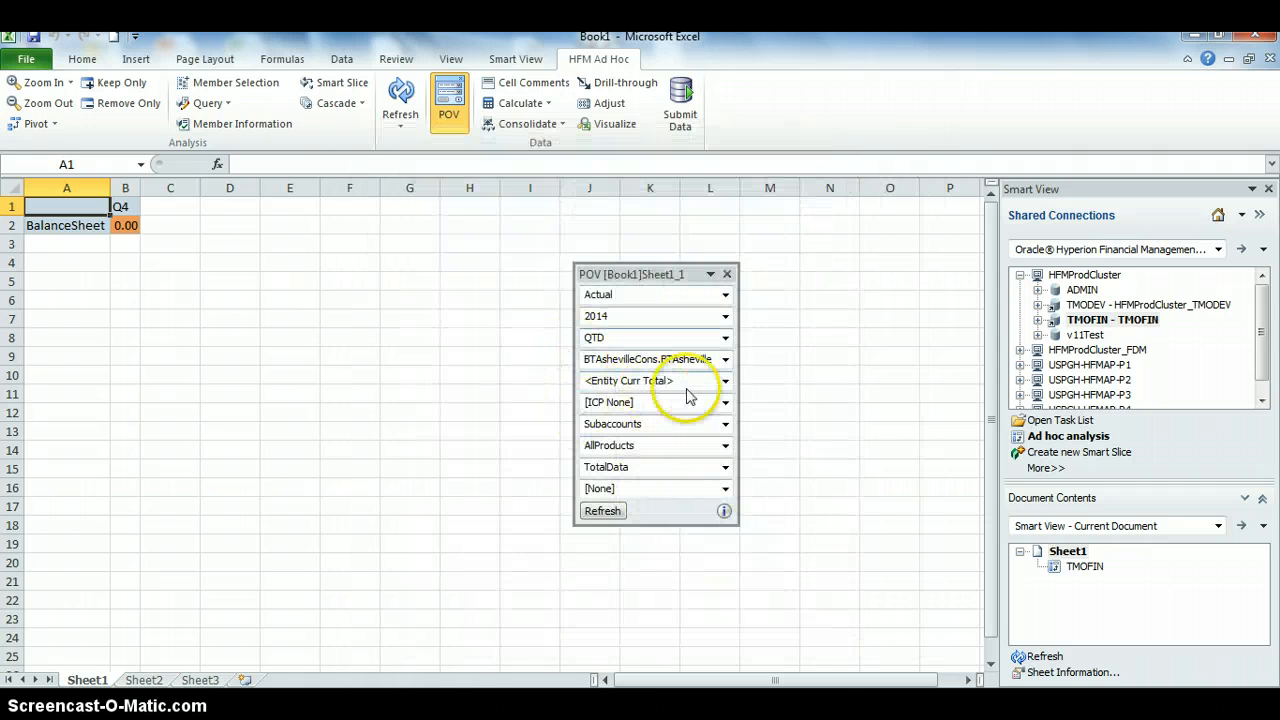
left_click(725, 381)
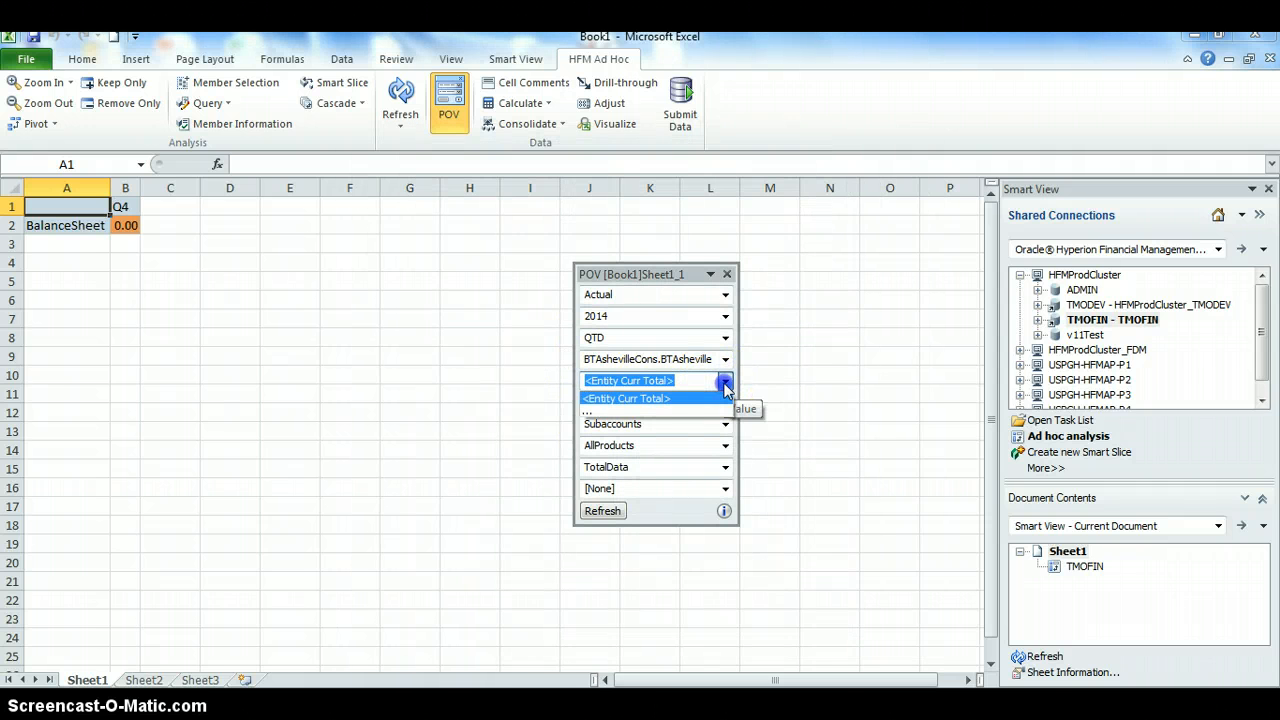
left_click(725, 385)
left_click(725, 403)
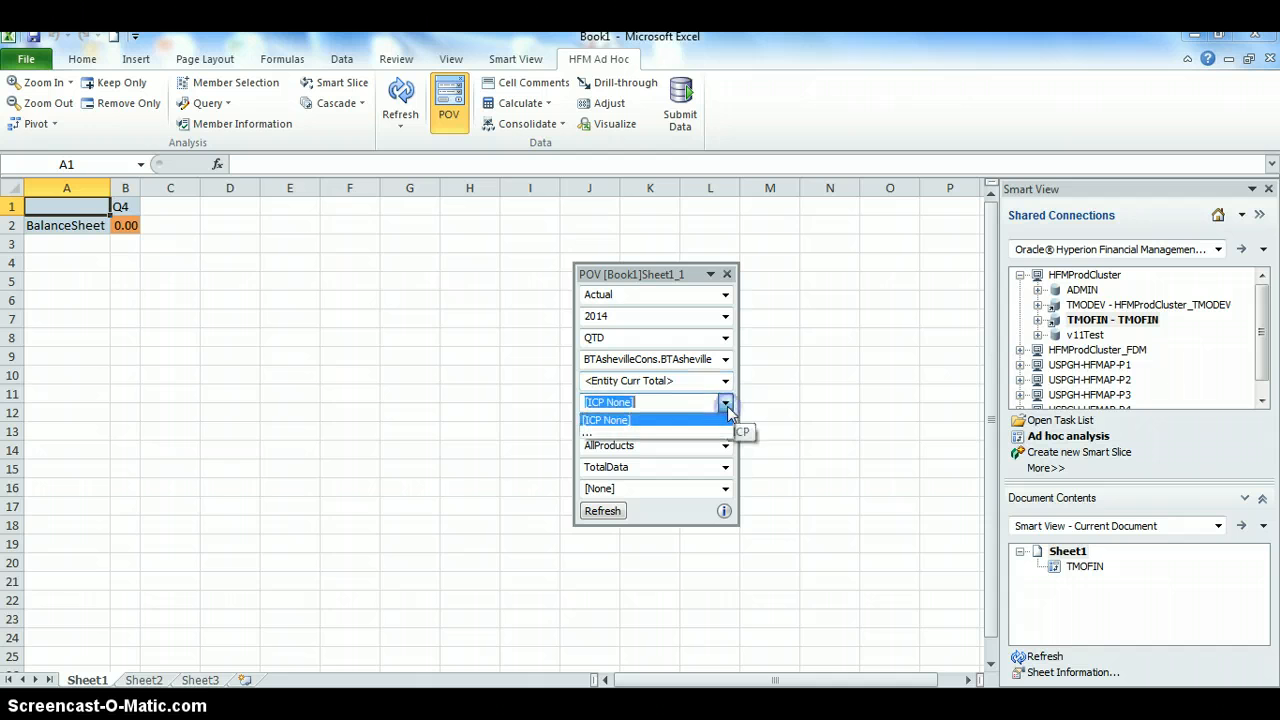
left_click(728, 406)
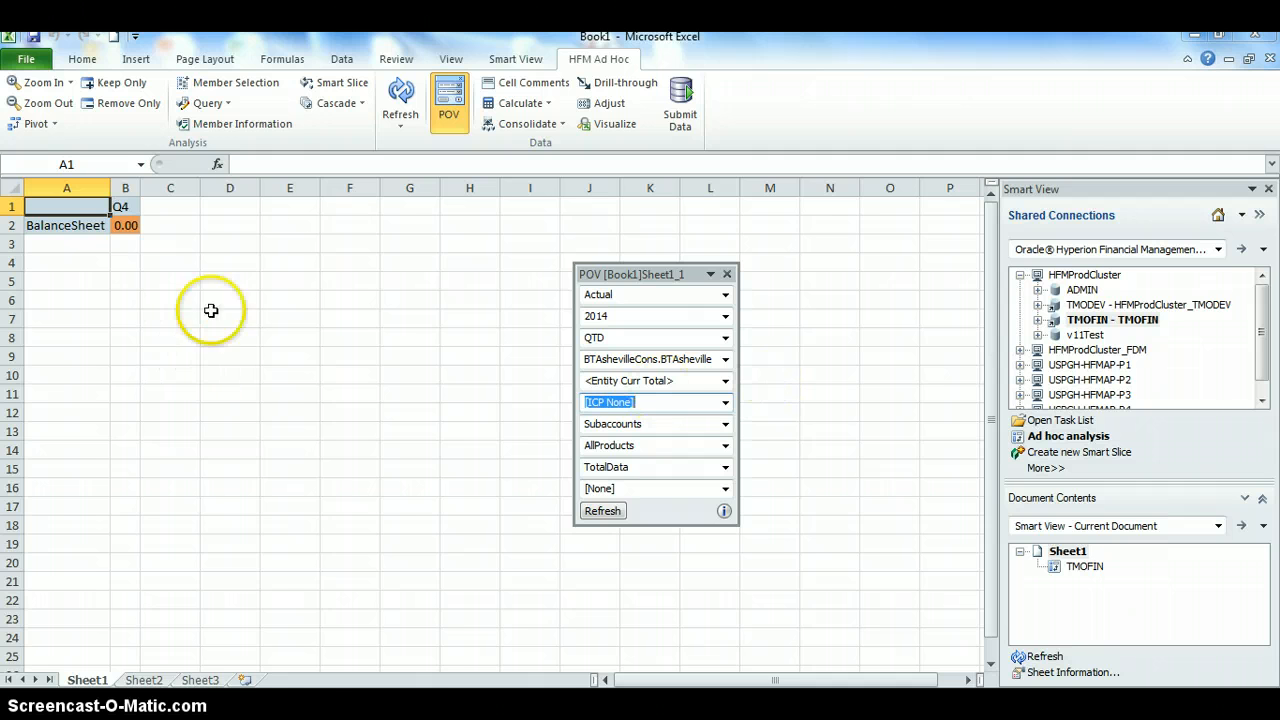
Refresh the grid with the new POV, then drill BalanceSheet into TotalAssets and its child accounts
left_click(394, 86)
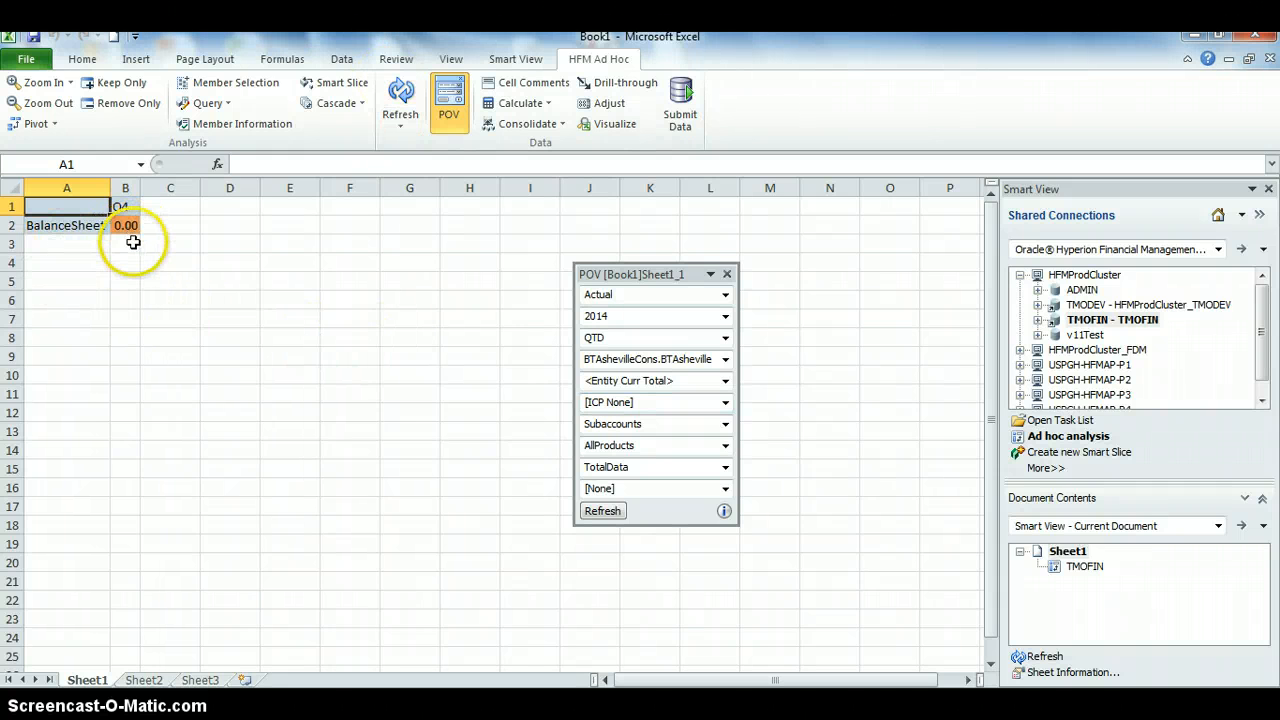
double_click(80, 228)
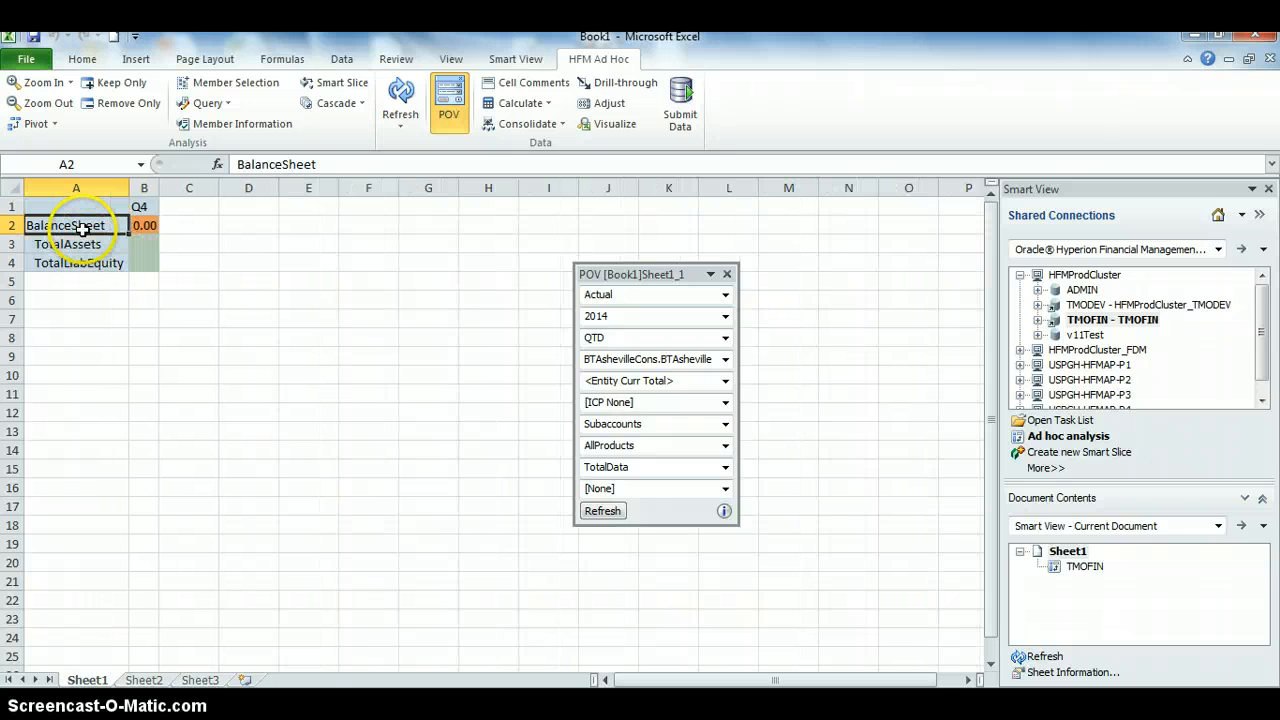
double_click(102, 244)
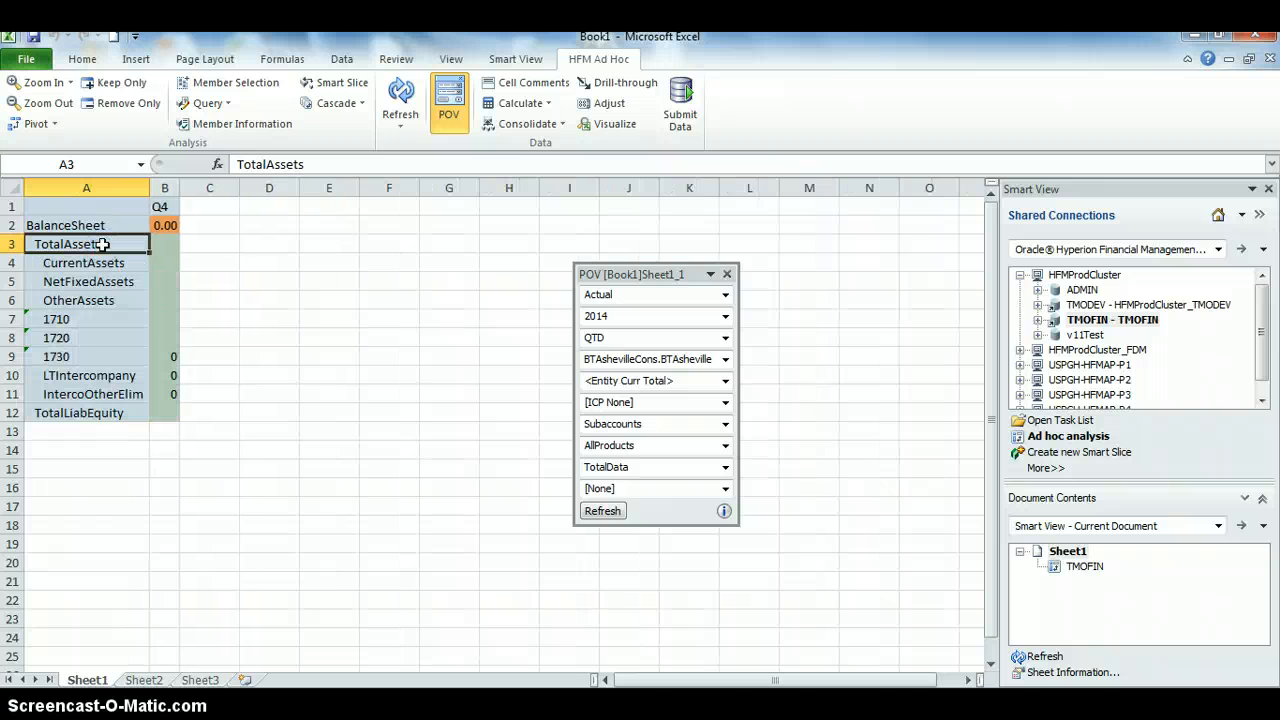
Break Q4 into Oct, Nov and Dec, and drill OtherAssets into accounts 1600–1690
left_click(170, 207)
double_click(168, 207)
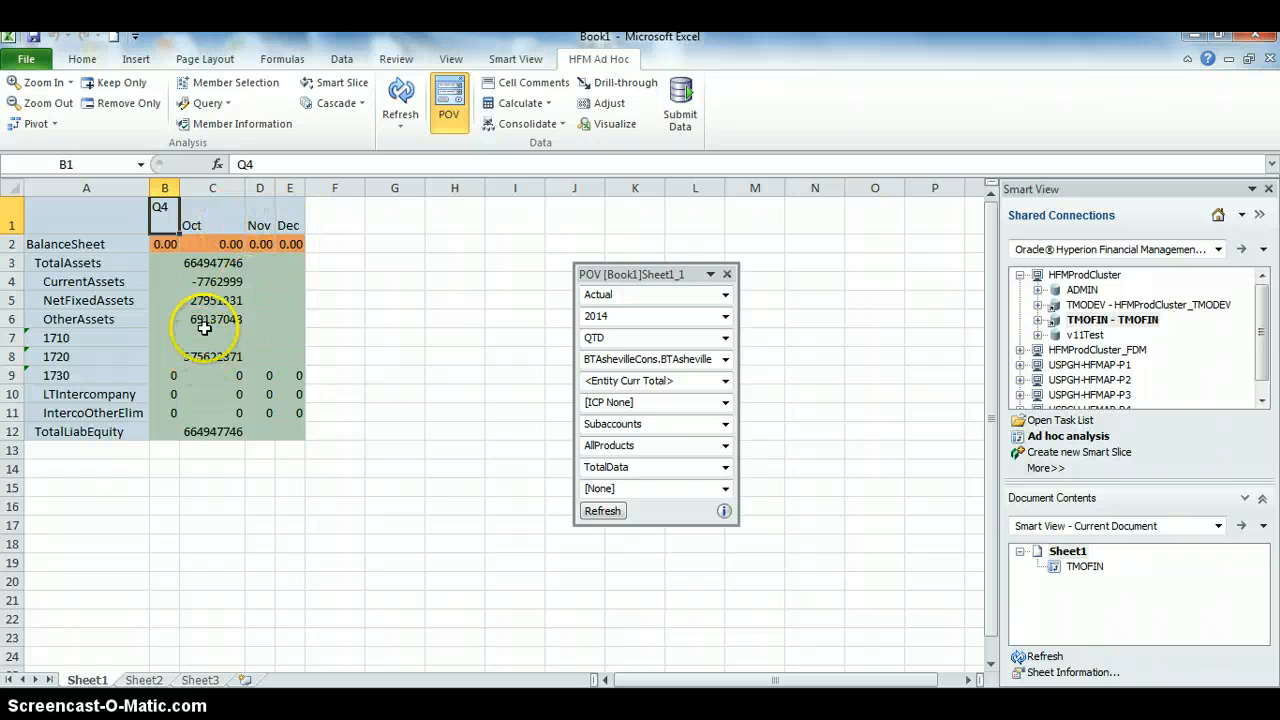
double_click(70, 263)
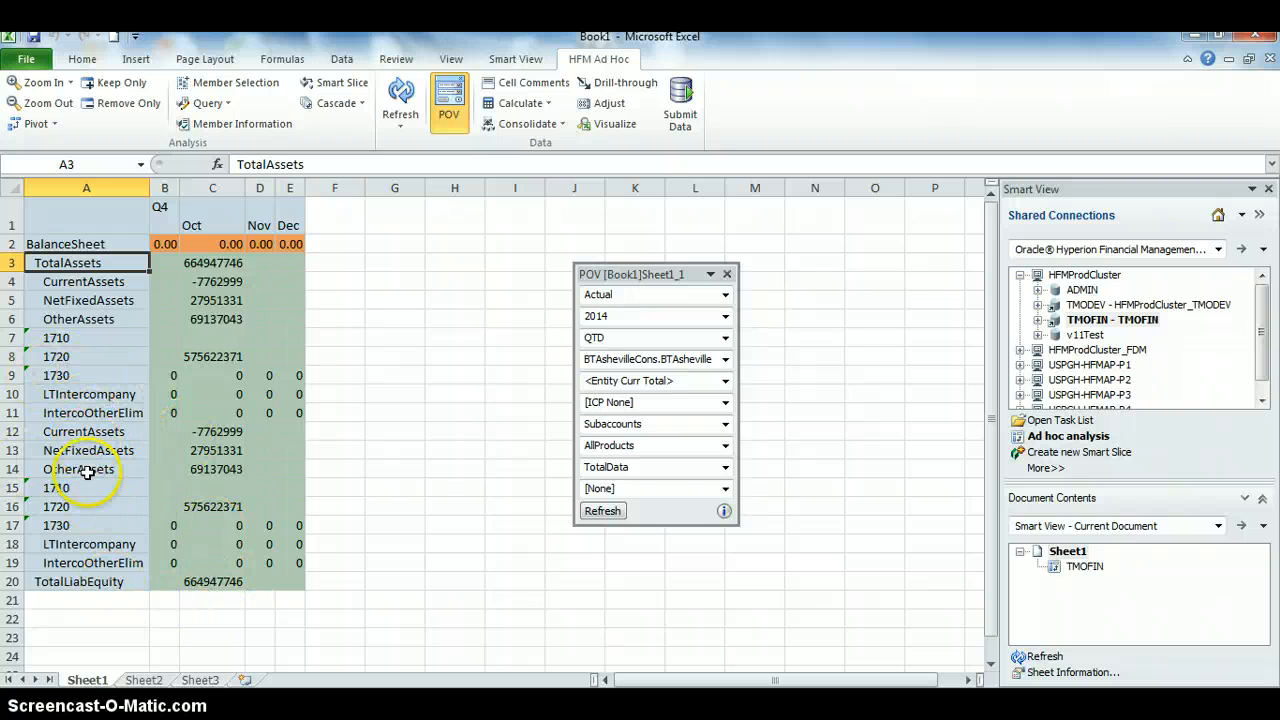
double_click(70, 319)
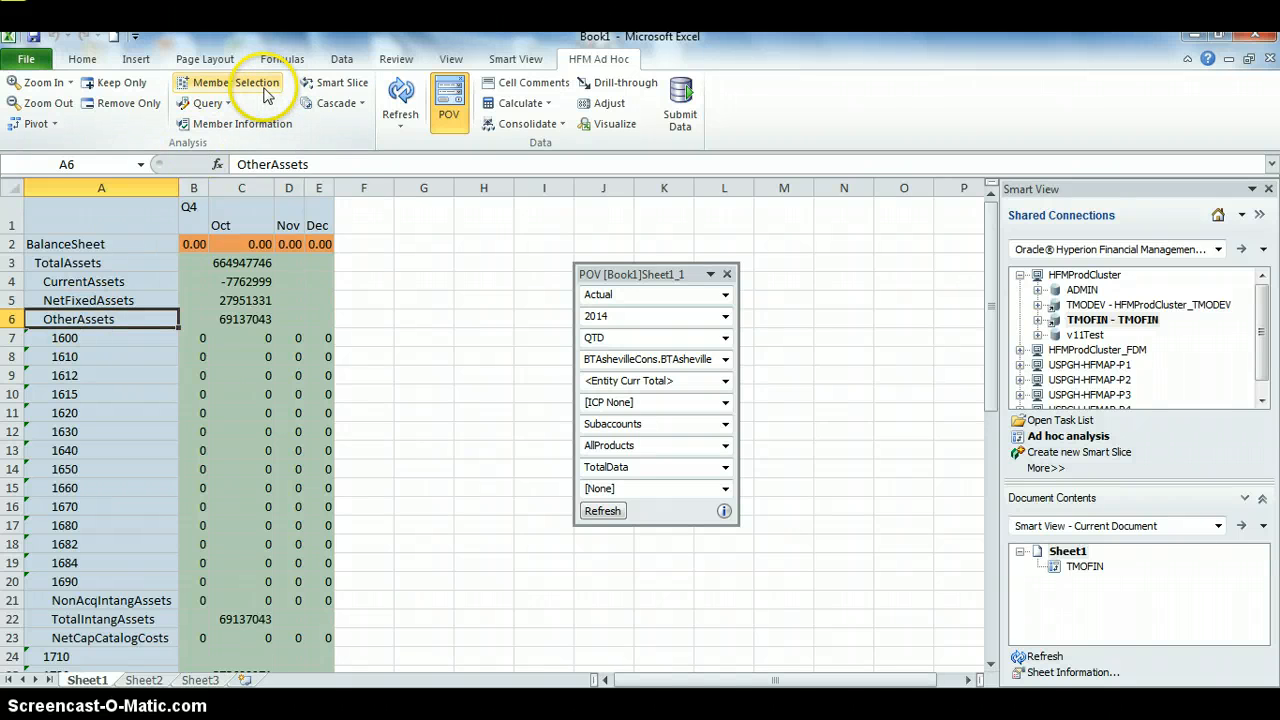
Select OpenCloseBalSheet as the account member, refresh the grid, then switch to the Word document
left_click(266, 90)
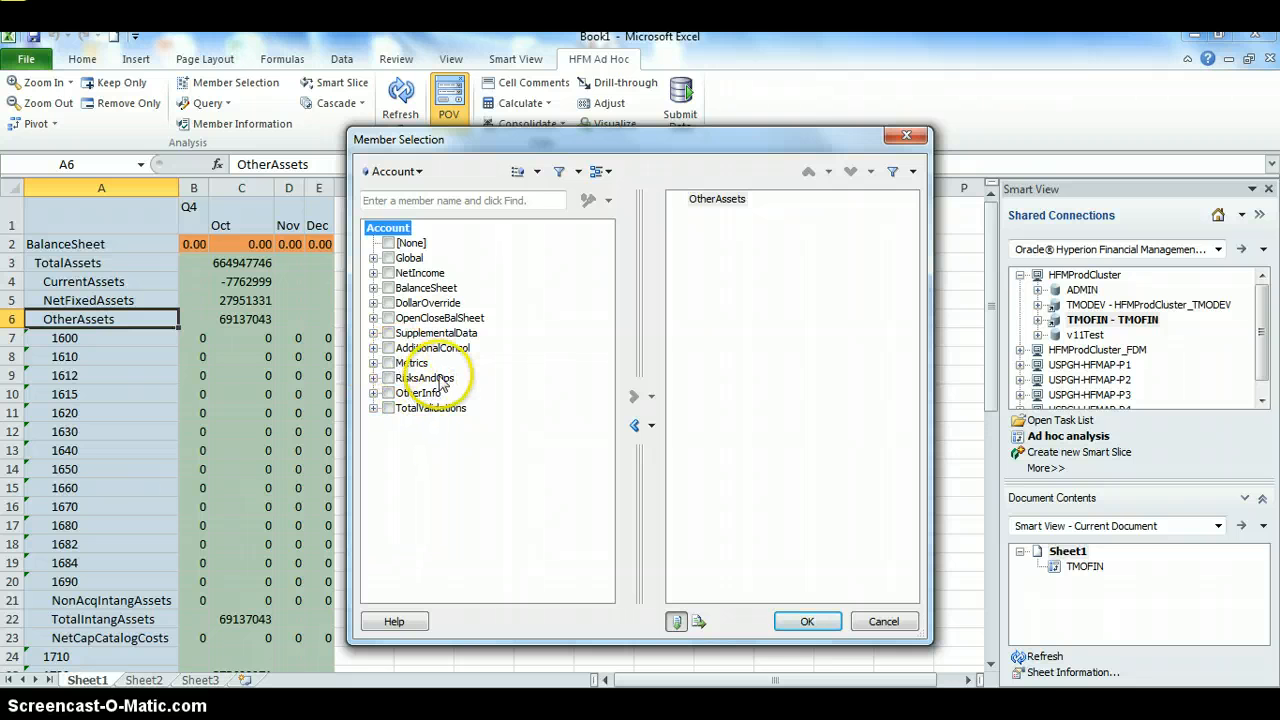
left_click(389, 303)
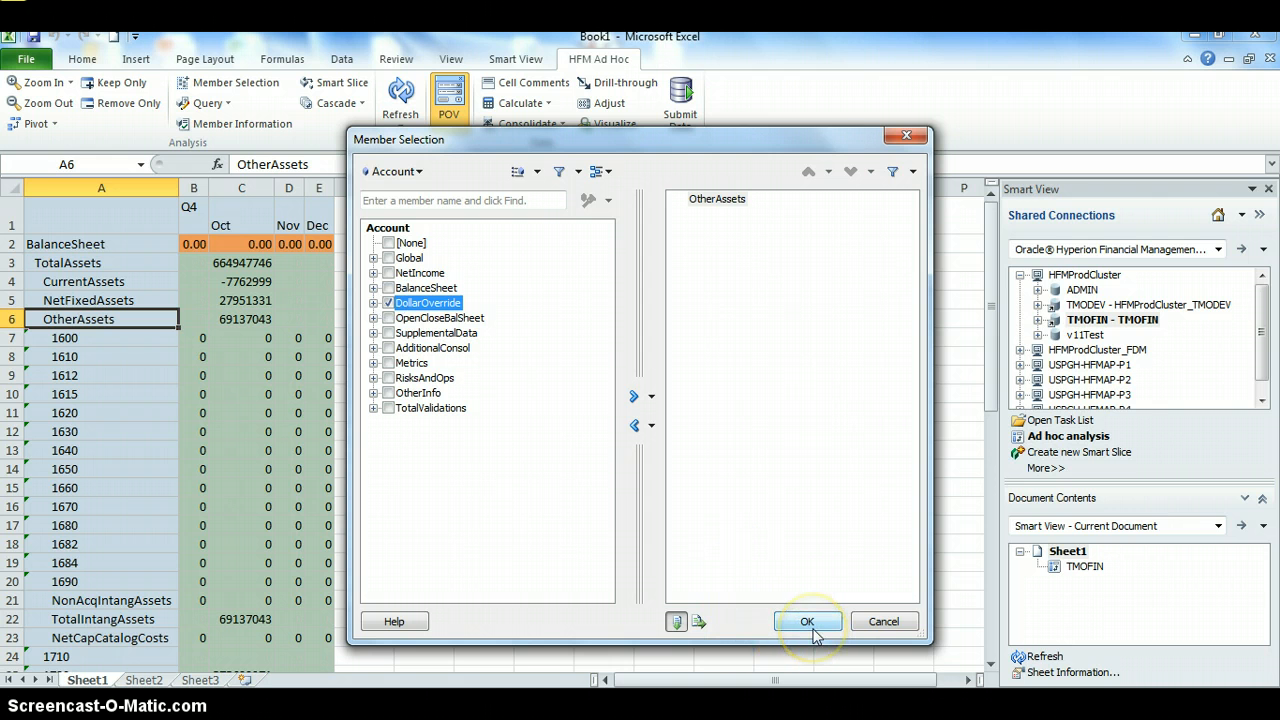
left_click(389, 303)
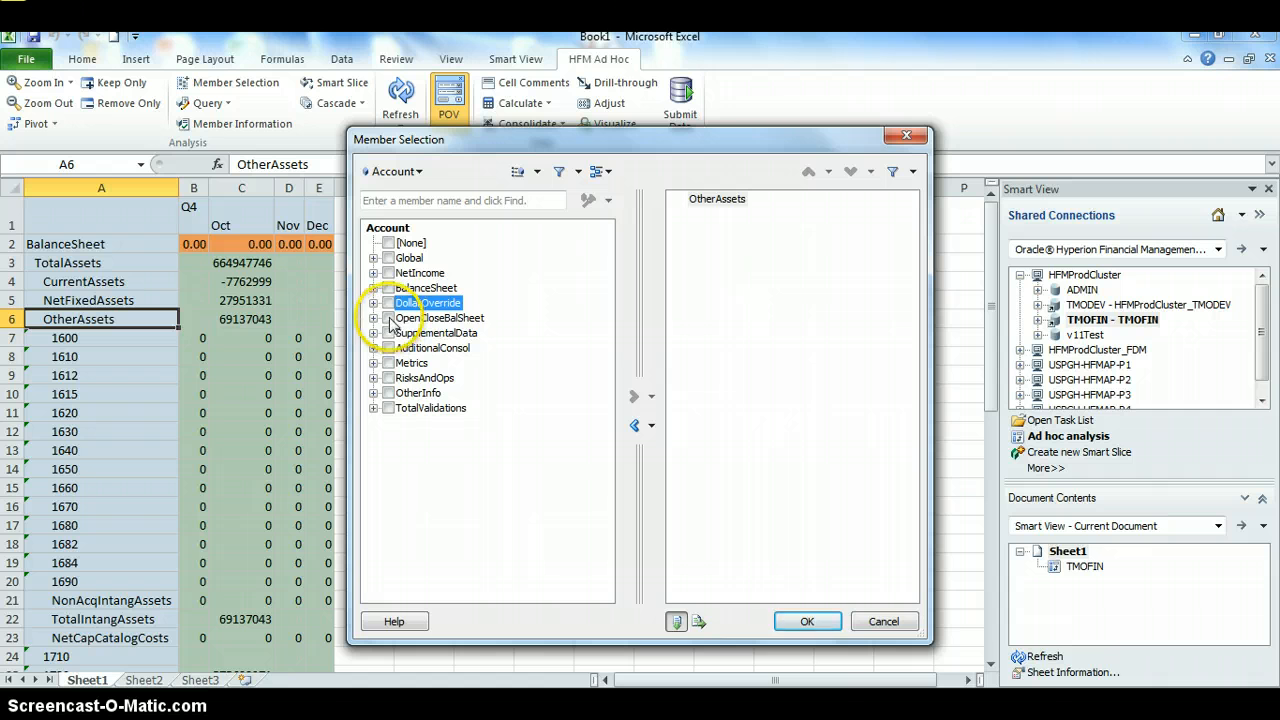
left_click(389, 318)
left_click(808, 622)
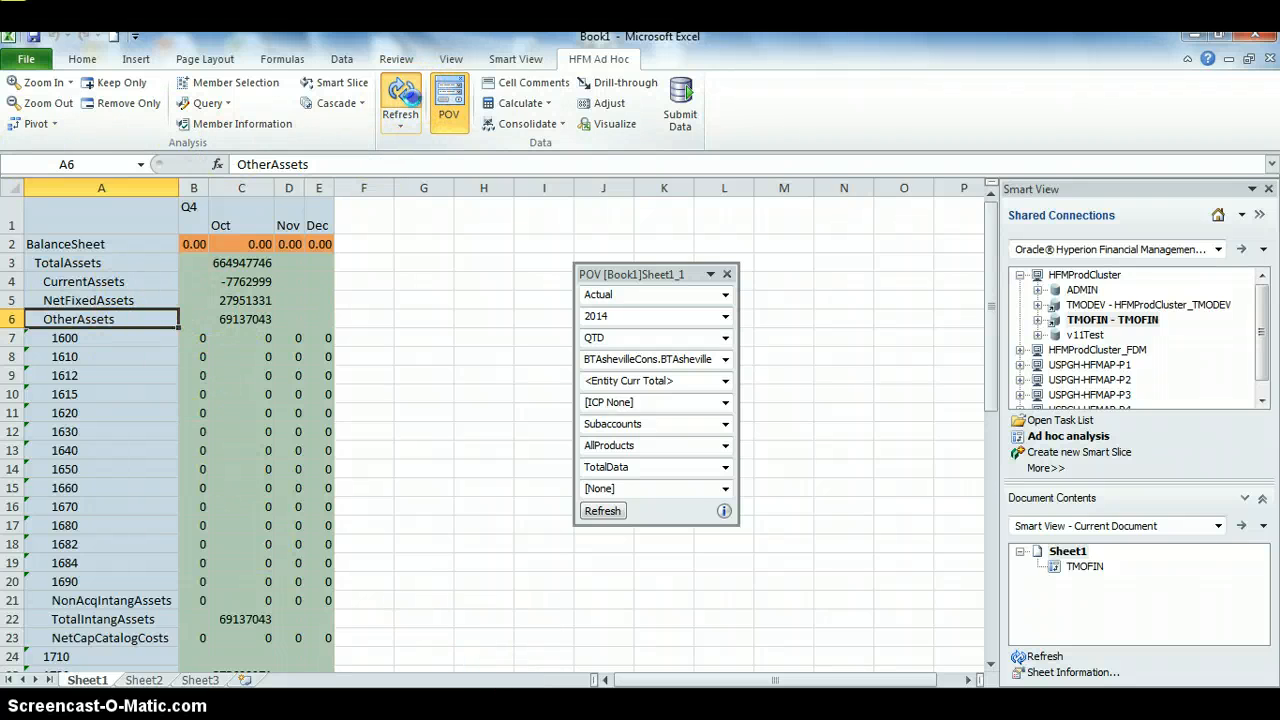
left_click(402, 97)
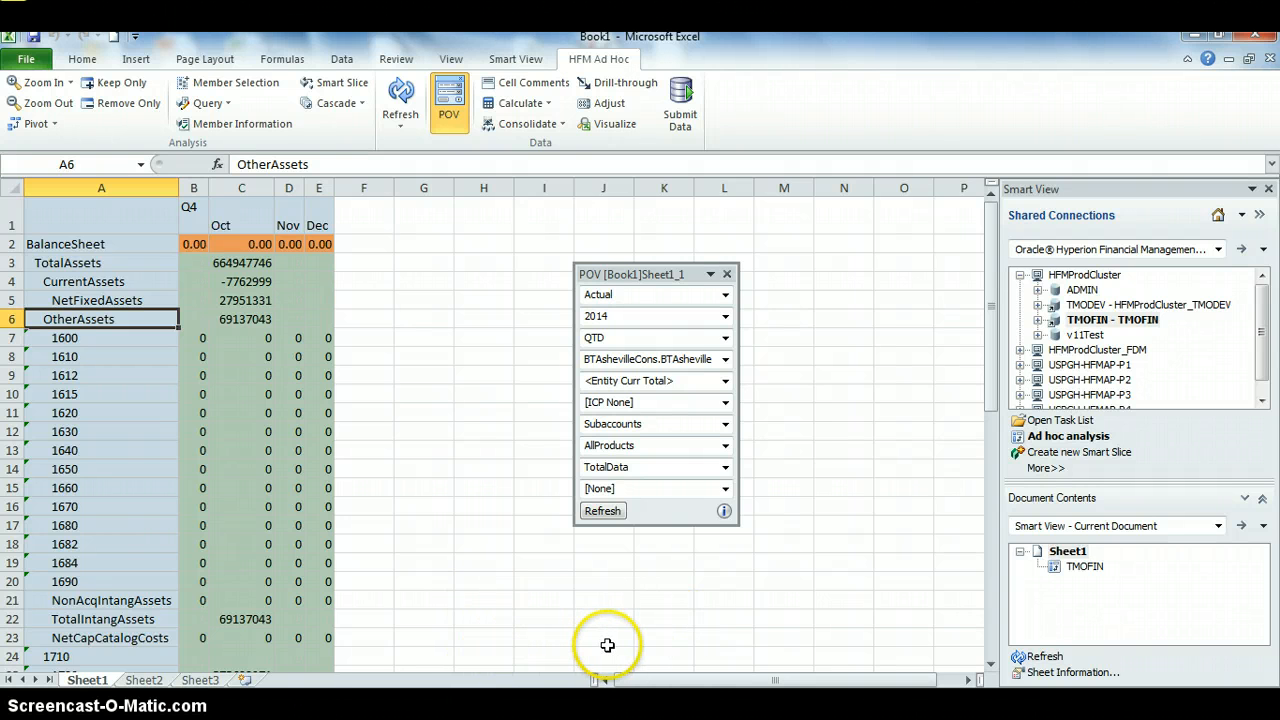
left_click(590, 716)
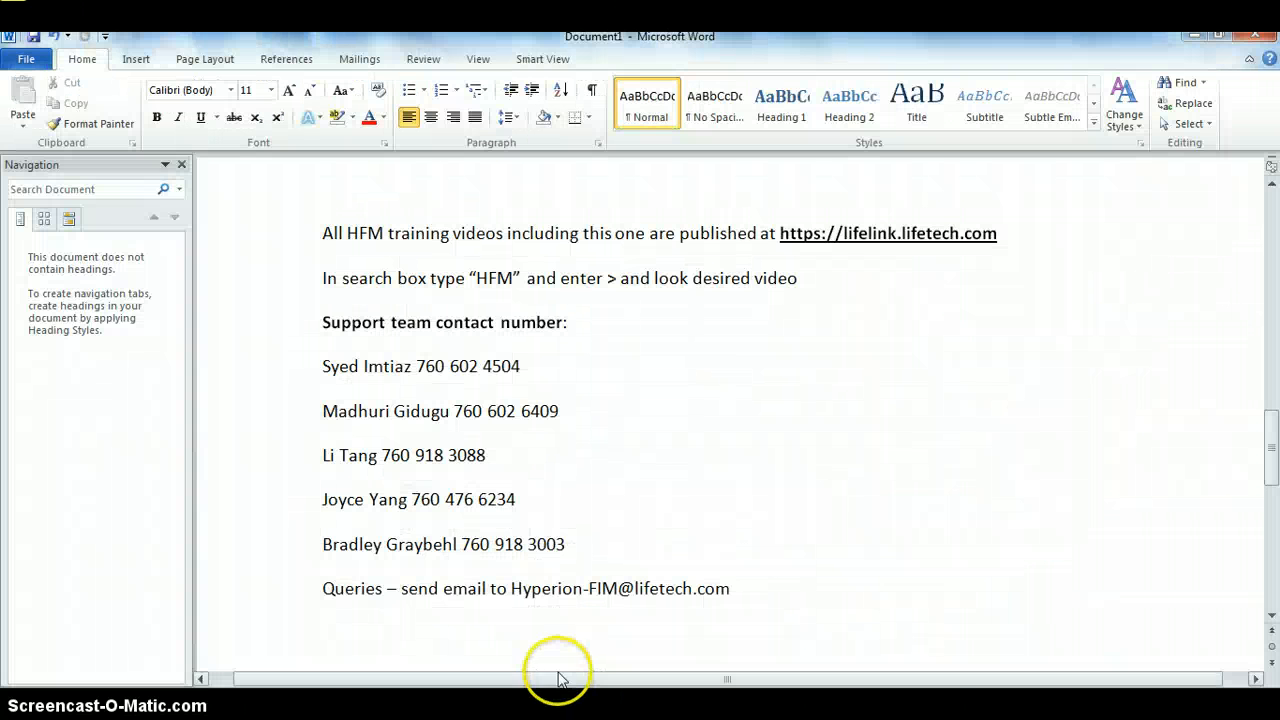
Hide Word's navigation pane, then bold and underline the support e-mail address on the Queries line
left_click(181, 164)
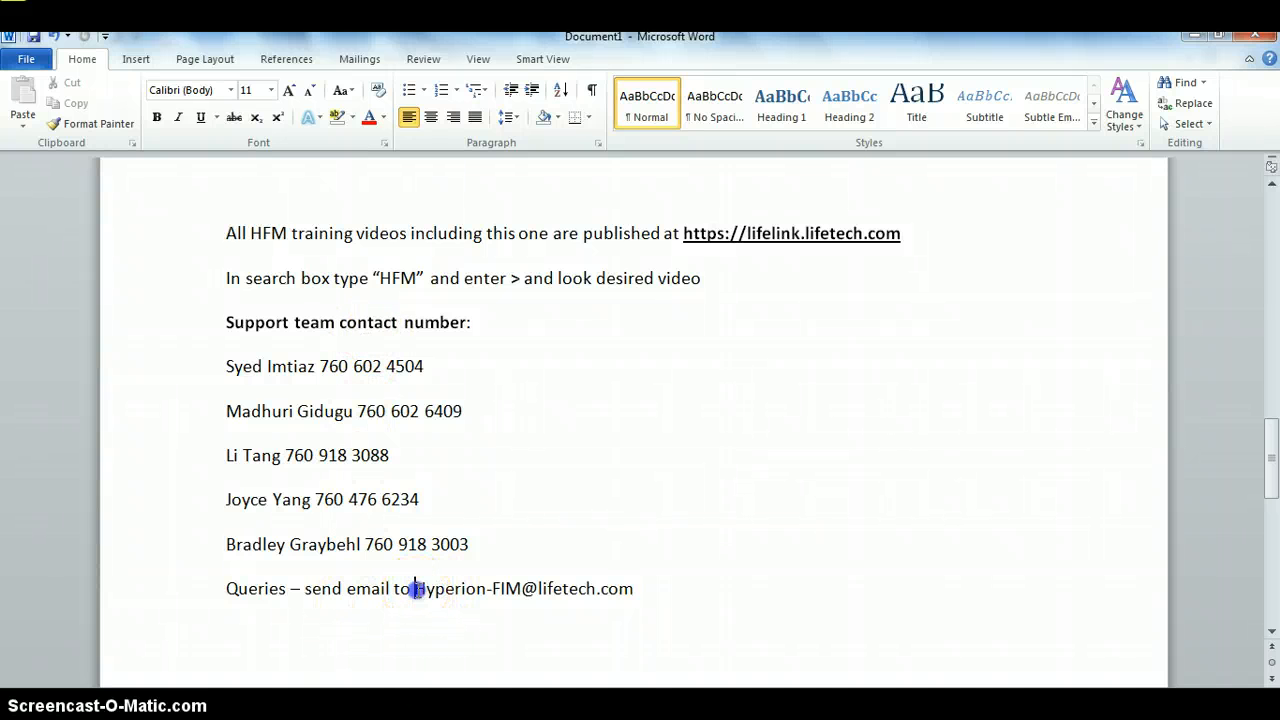
left_click_drag(414, 590, 626, 589)
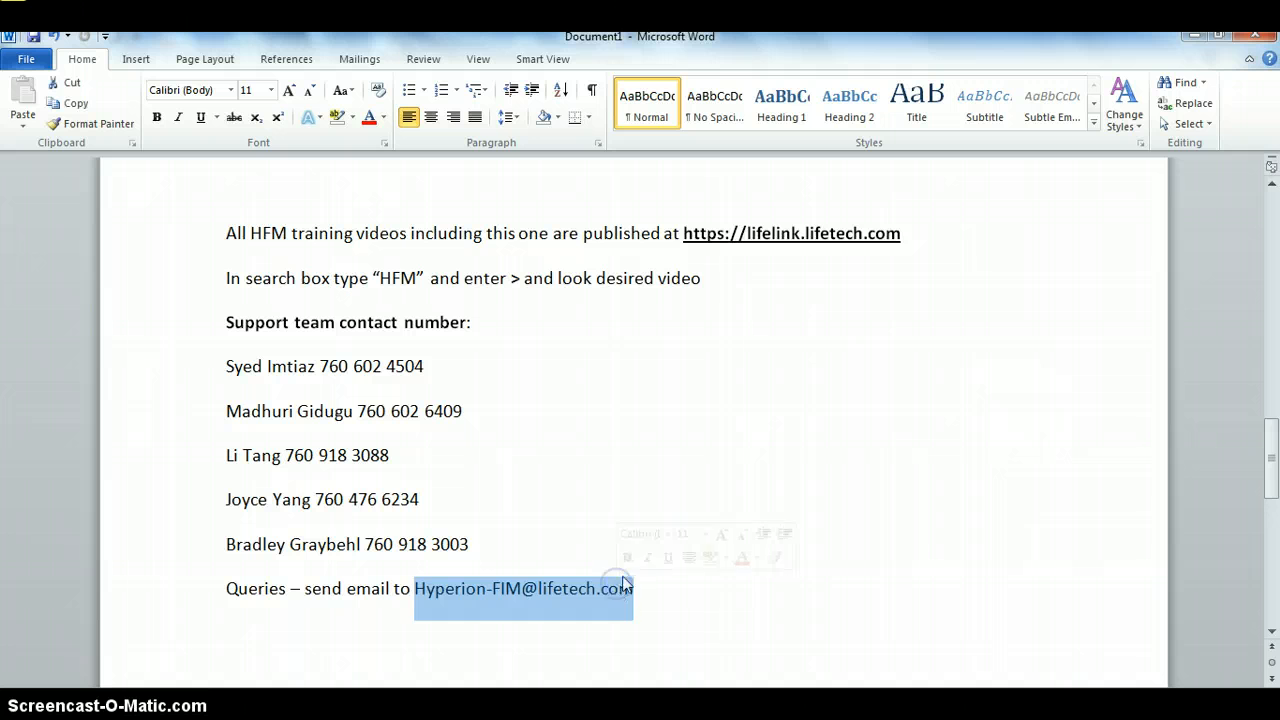
left_click(628, 560)
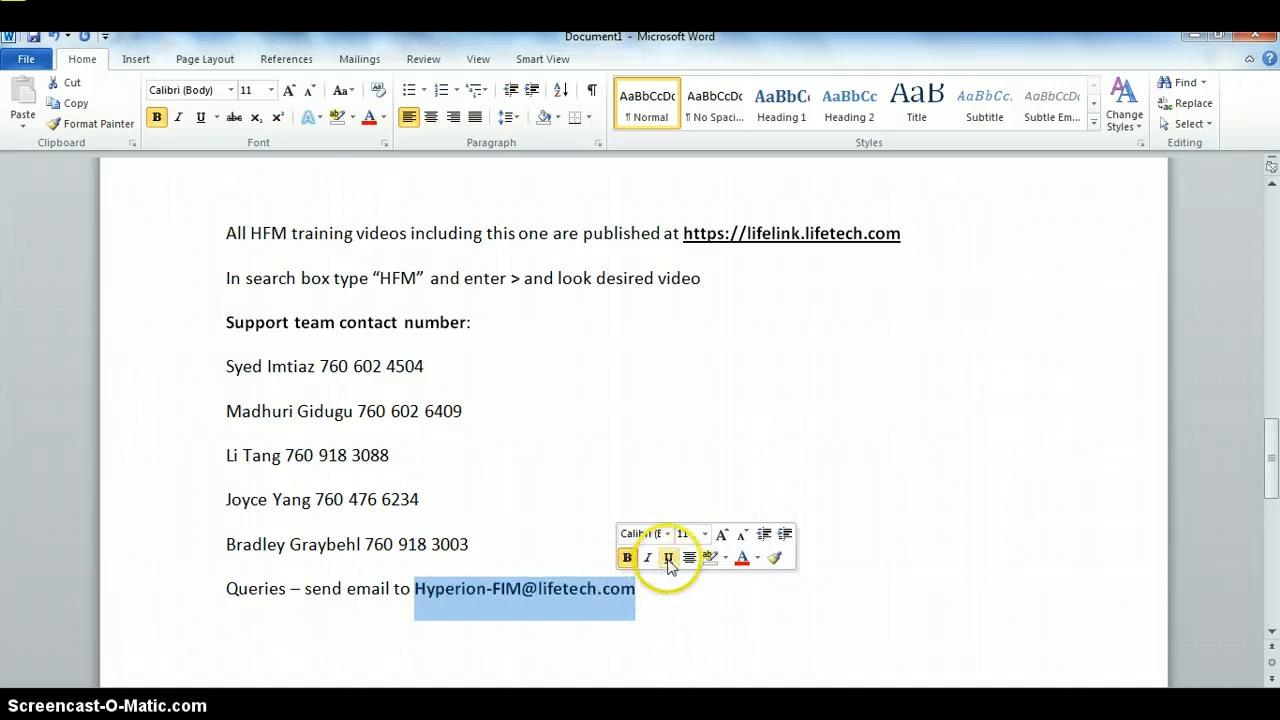
left_click(668, 557)
left_click(707, 590)
mouse_move(760, 712)
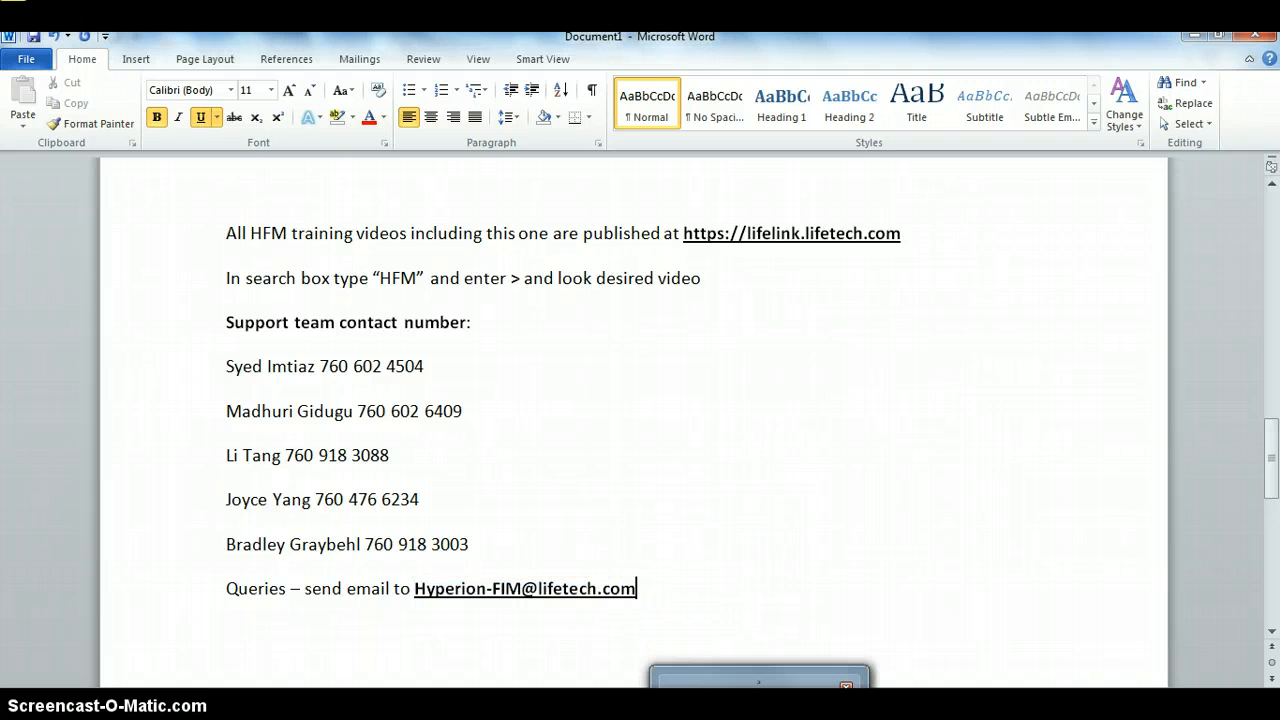
left_click(486, 620)
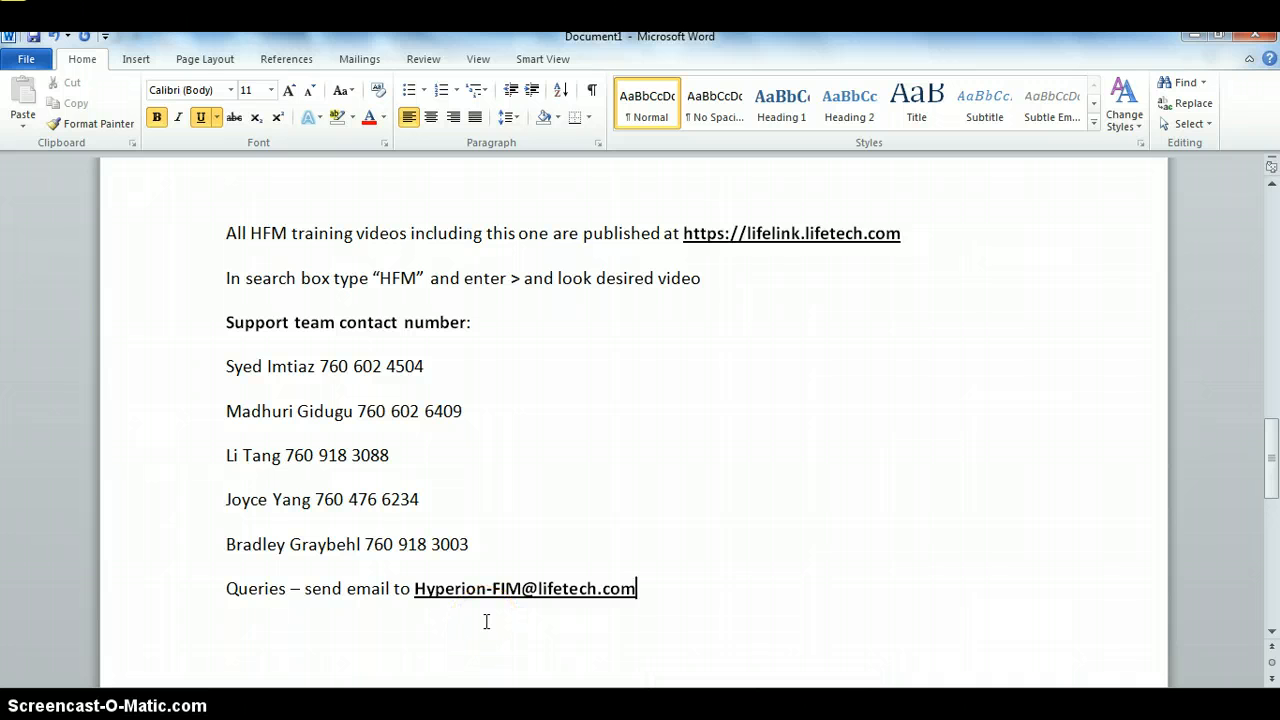